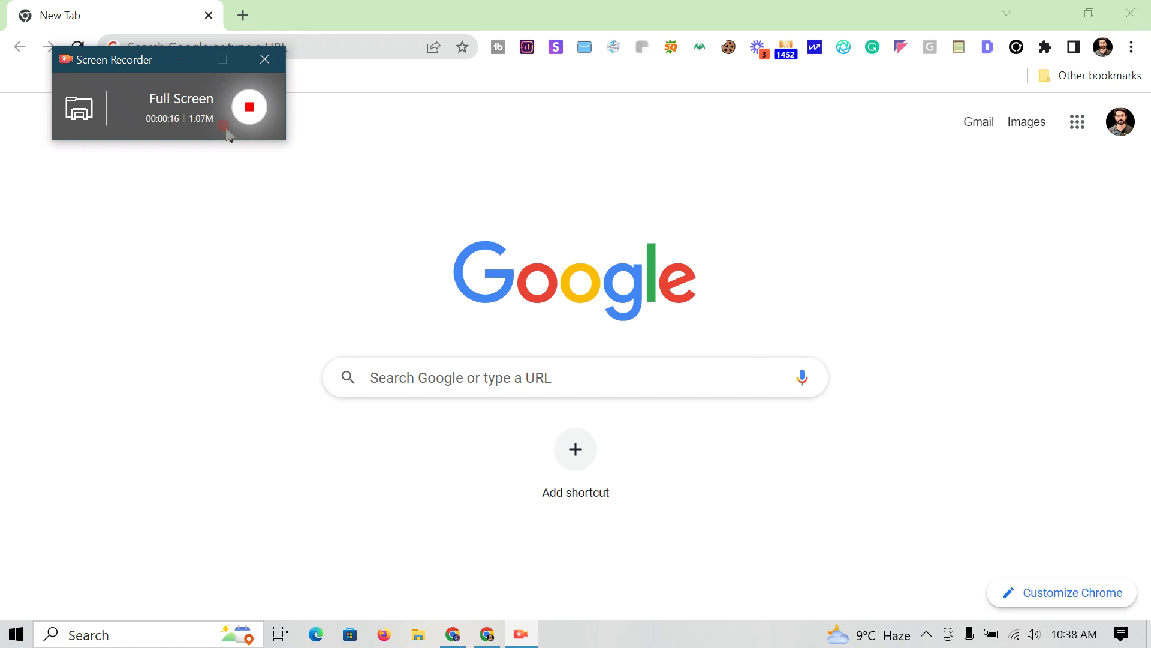
- Open the ChatGPT chat page at chat.openai.com
left_click(180, 59)
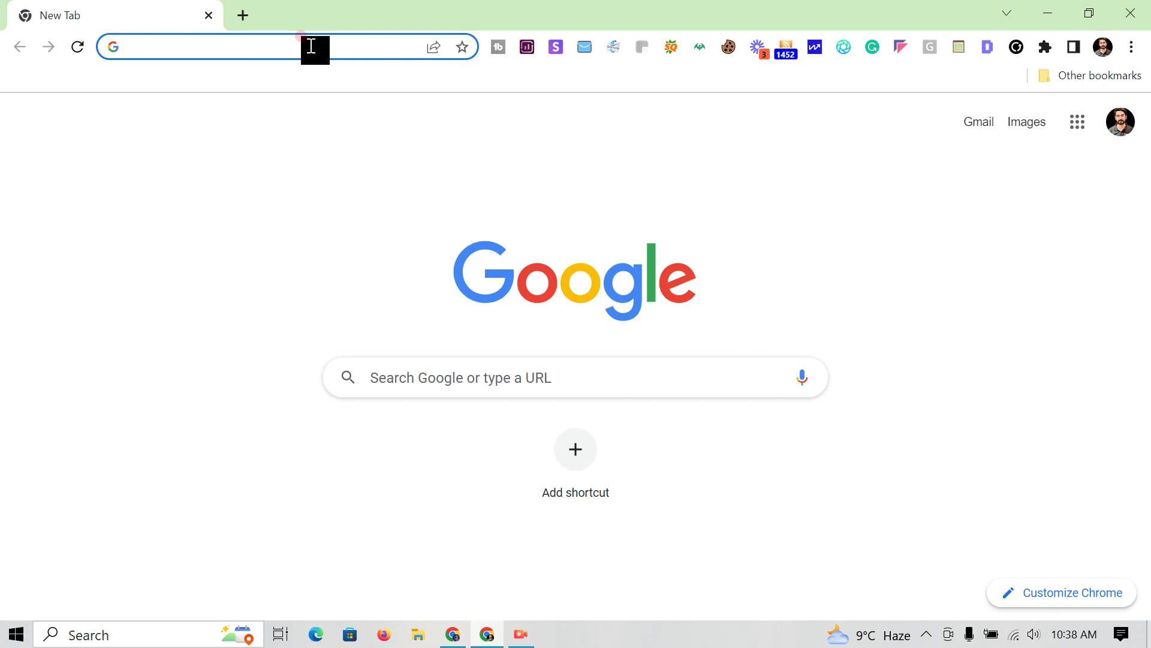
type("chaat")
key("BackSpace")
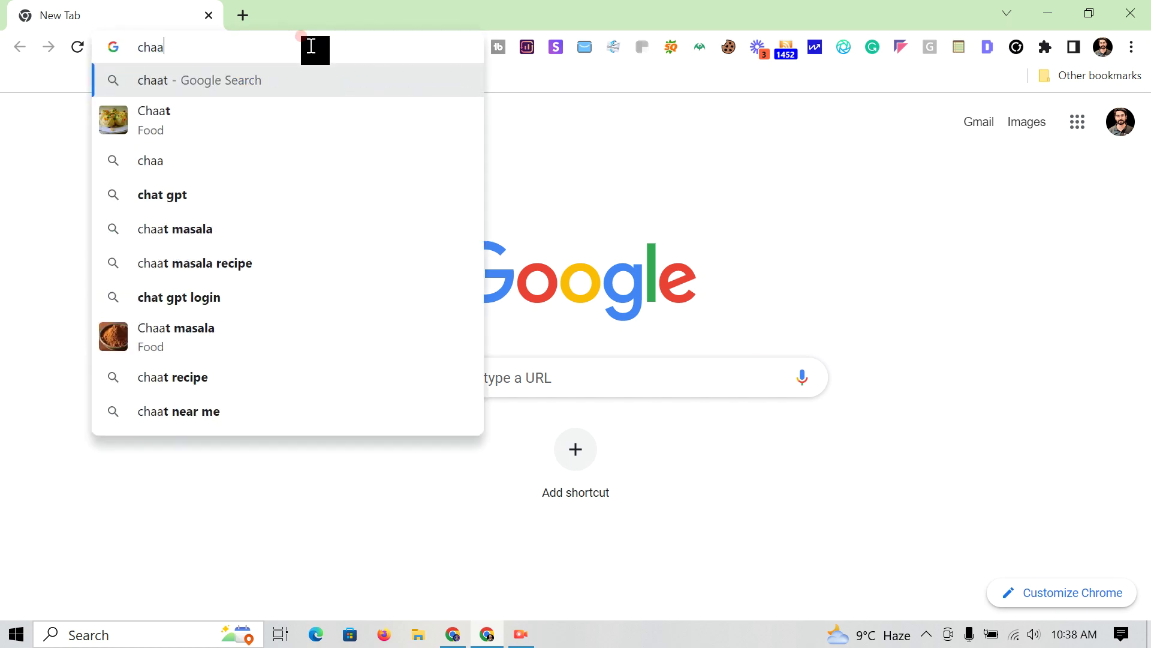
key("BackSpace")
left_click(291, 183)
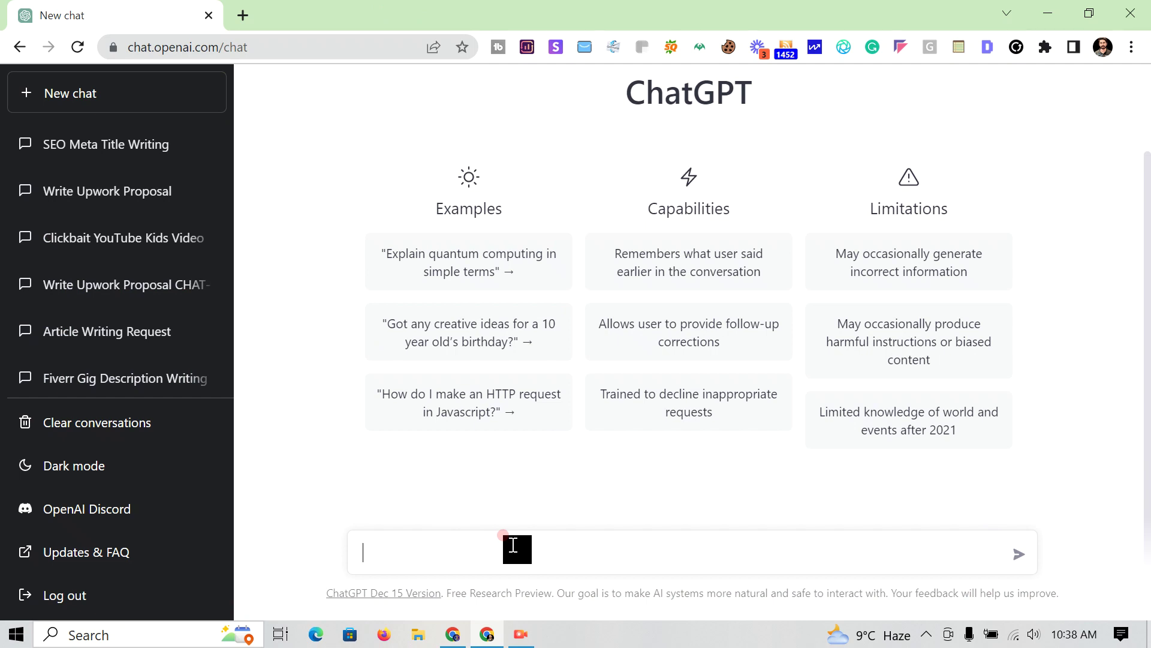
- Ask ChatGPT: please write me a clickbait meta title for " how to wash a backpack "
type("please write me a cl")
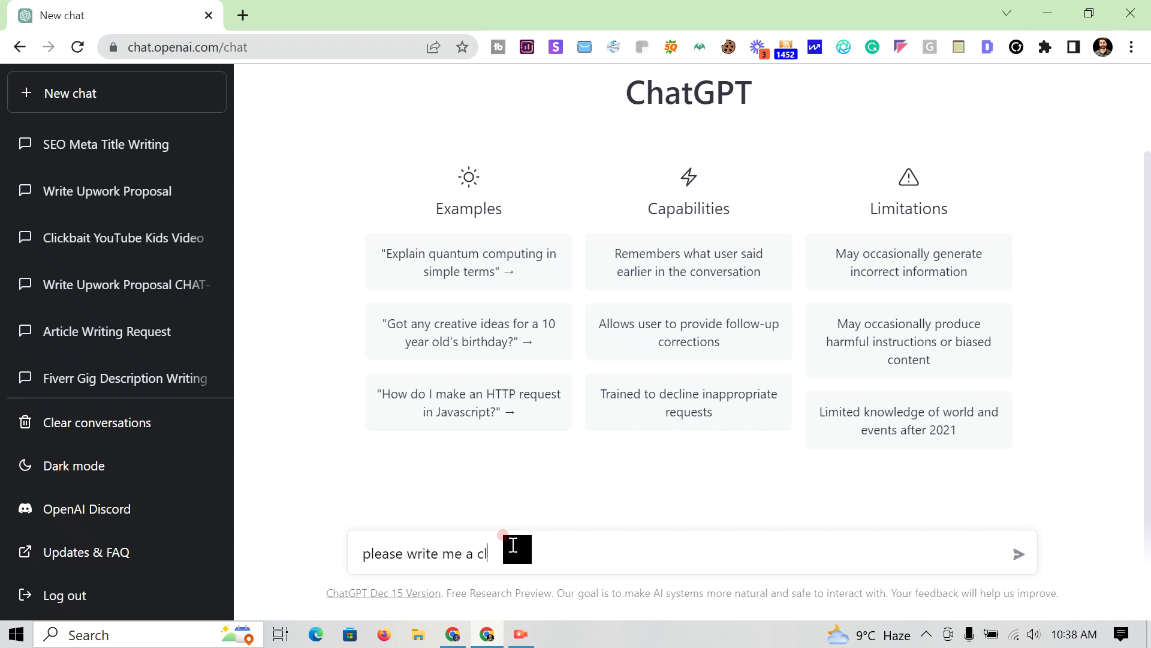
type("ick meta title for ke")
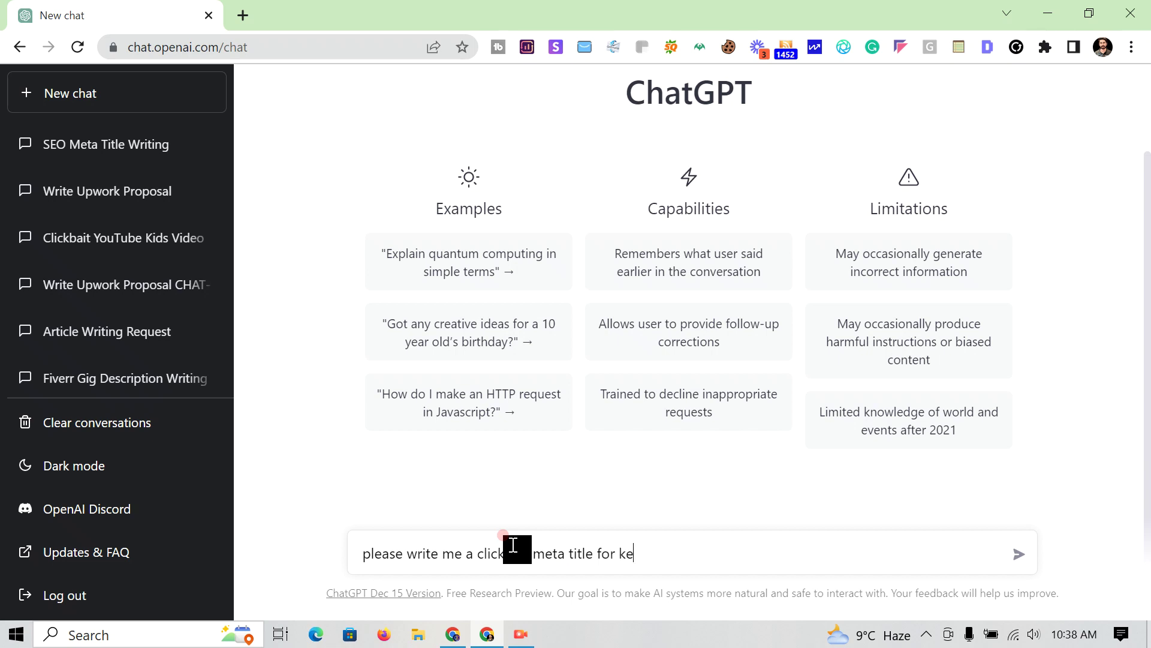
key("BackSpace")
key("BackSpace")
type("\" how to wash a backoa")
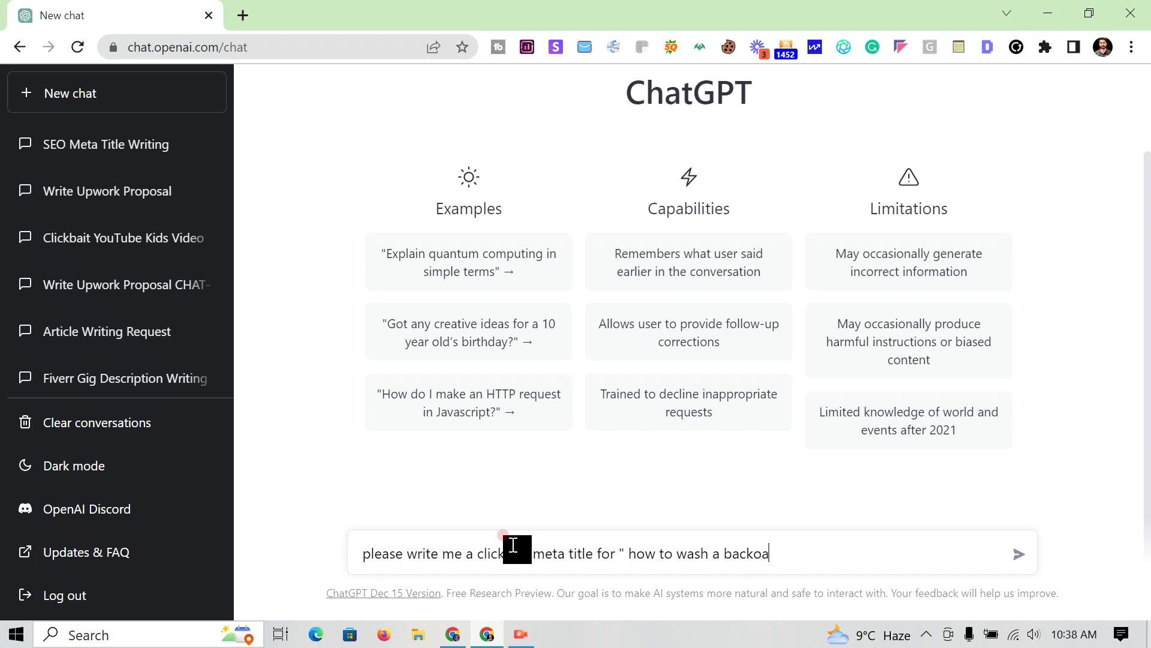
type("aopack \"")
key("Return")
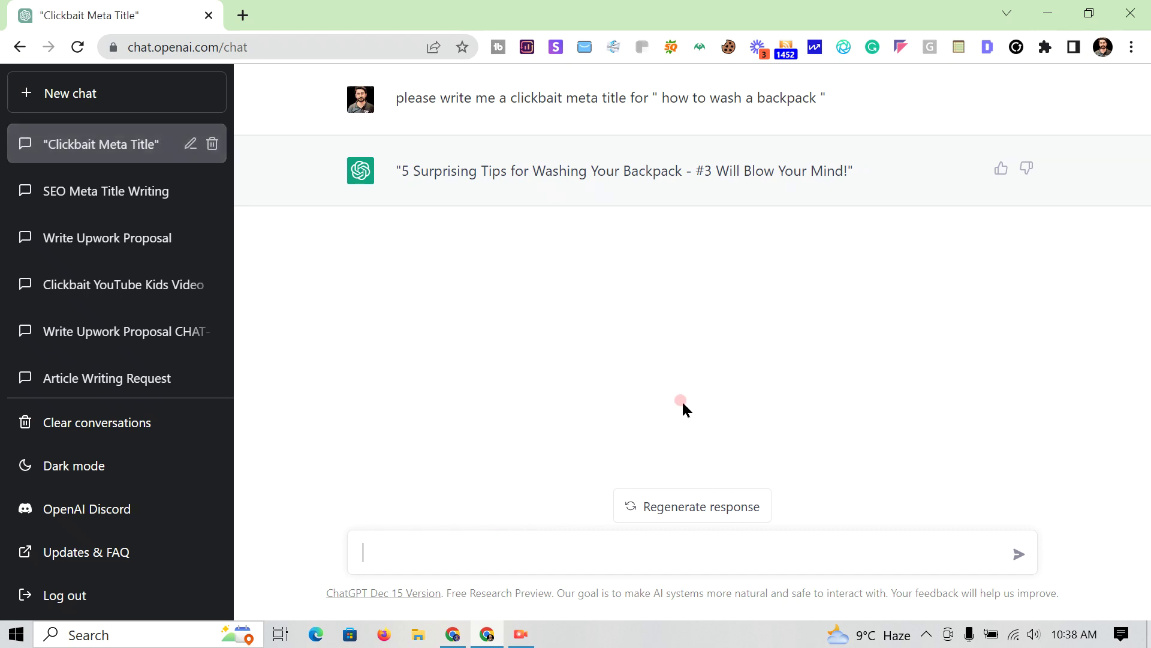
- Try to resubmit the backpack meta title prompt unchanged, and reload the chat page
left_click_drag(402, 173, 694, 174)
left_click(700, 172)
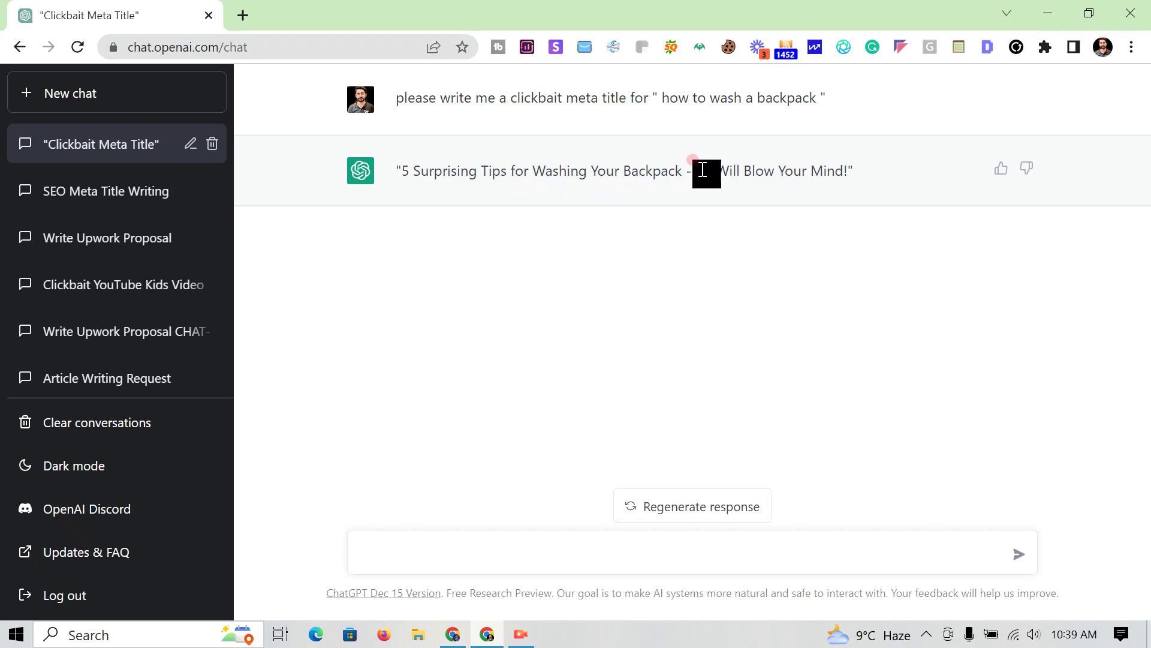
left_click(996, 101)
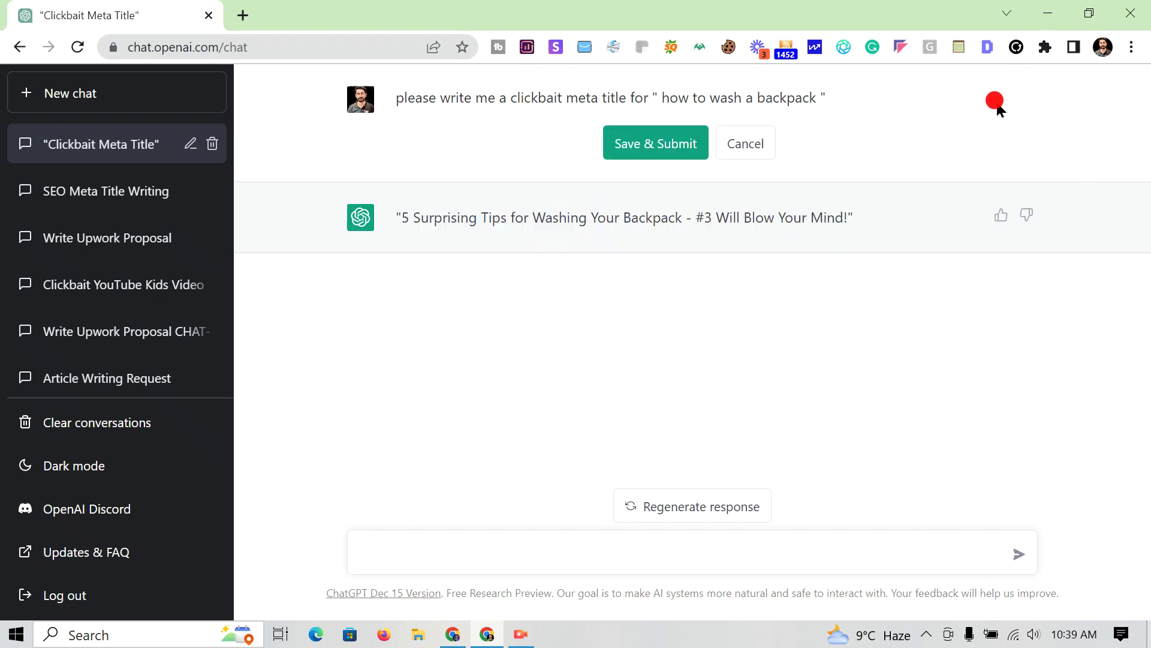
left_click(689, 145)
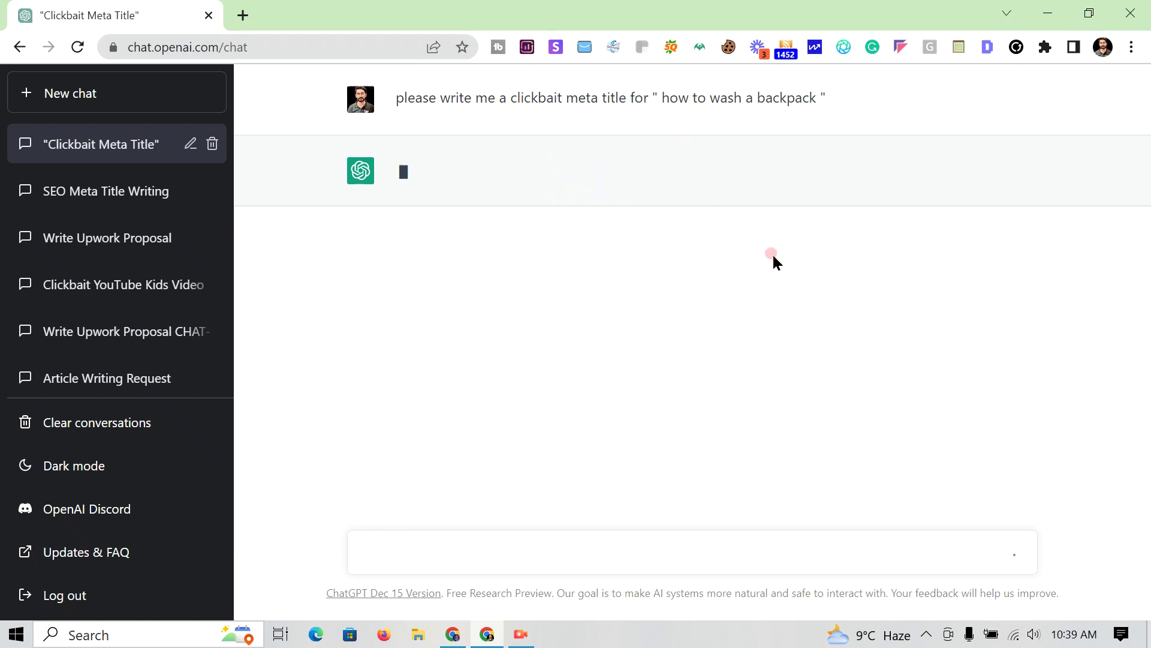
left_click(77, 47)
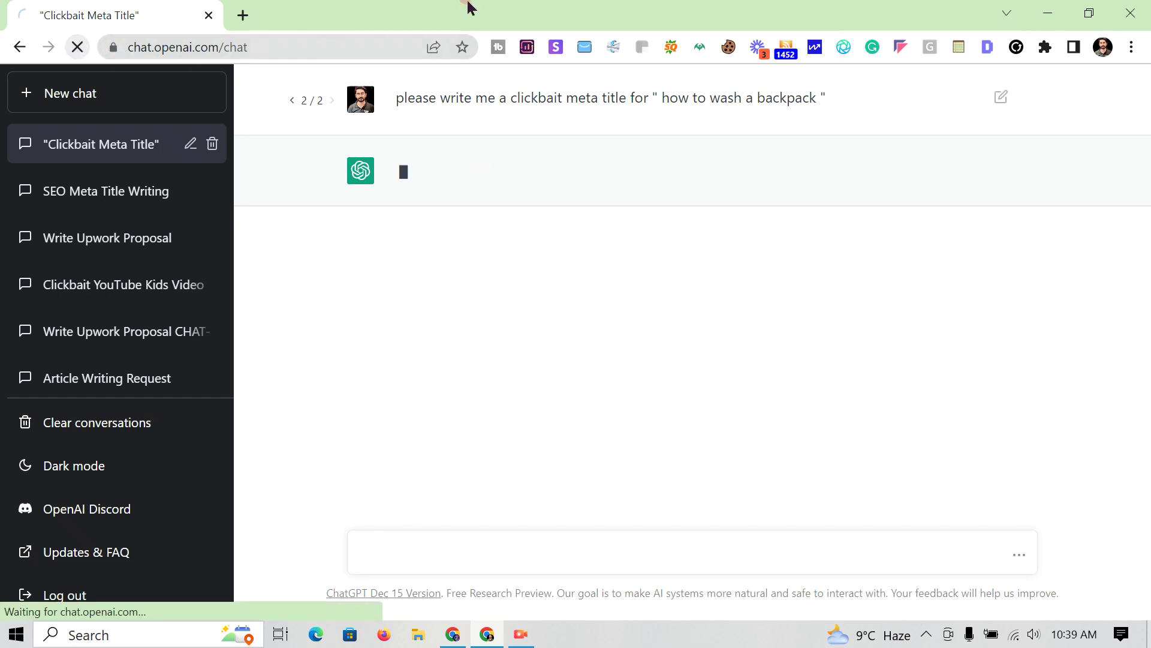
- Send the prompt 'please write me a clickbait on " how to wash backpack "' in a new chat
left_click(514, 558)
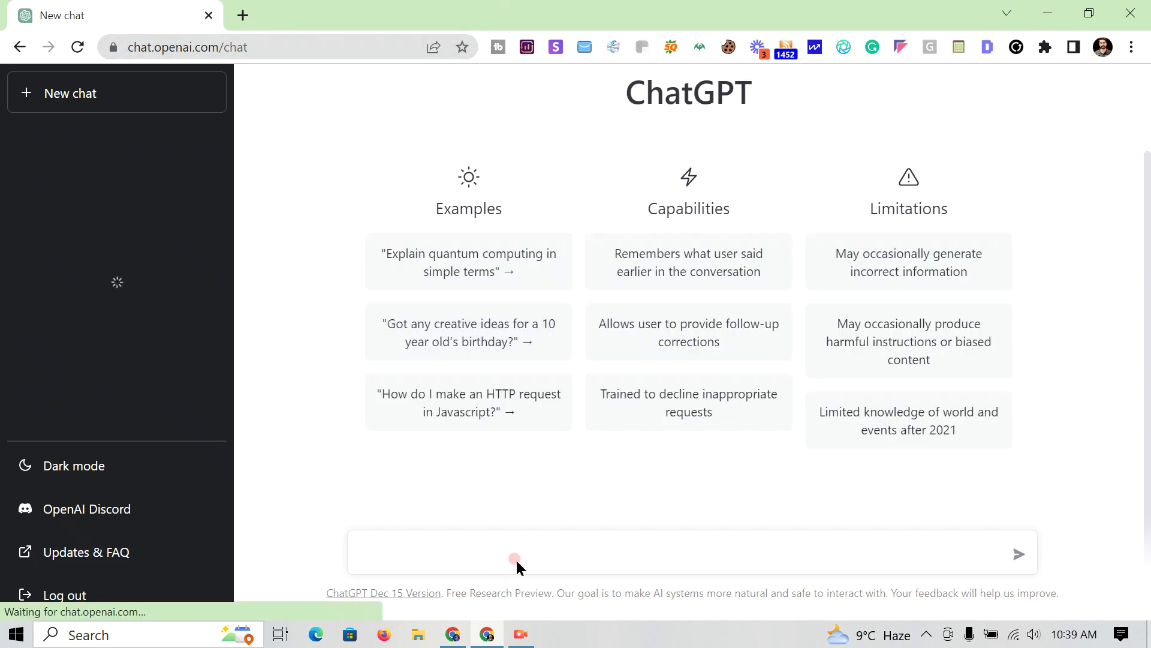
type("pleas")
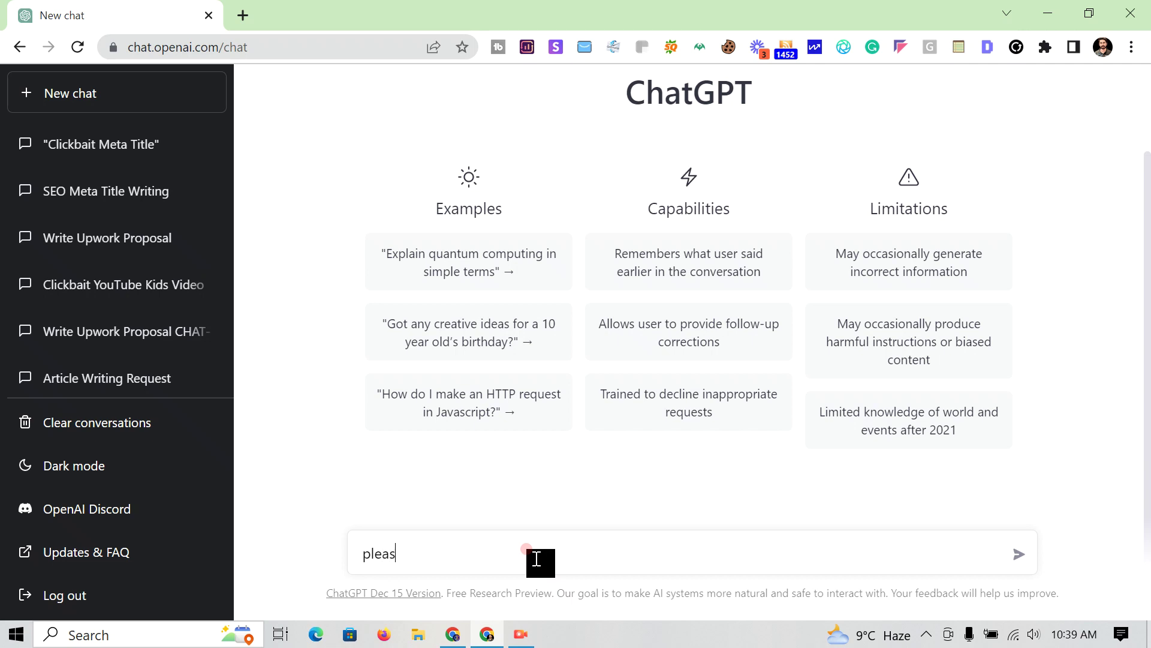
type("e write mme")
key("BackSpace")
key("BackSpace")
type("e a clickbat")
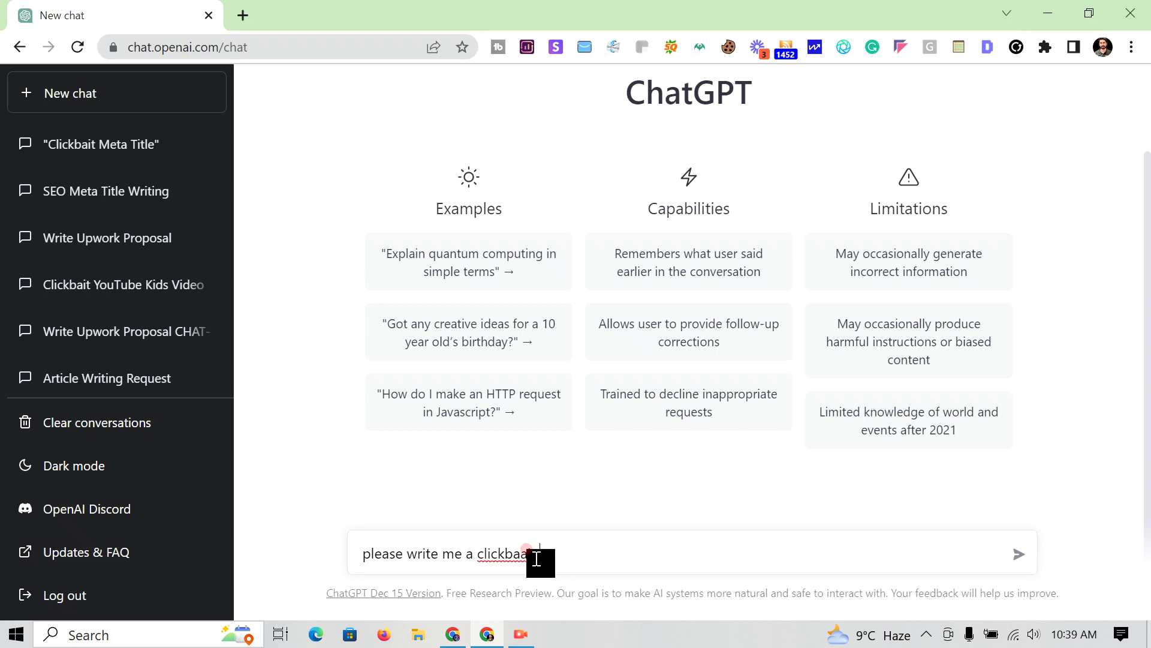
key("BackSpace")
key("BackSpace")
key("BackSpace")
type("ait")
left_click(592, 563)
type("on \" how to wash backpack")
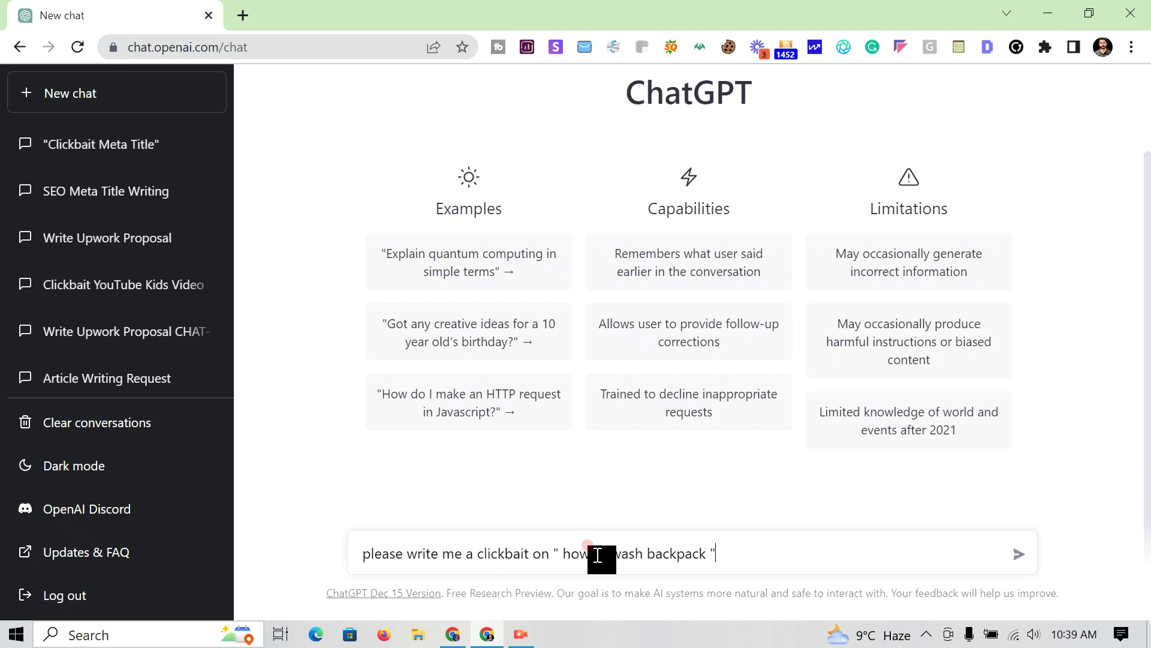
key("Return")
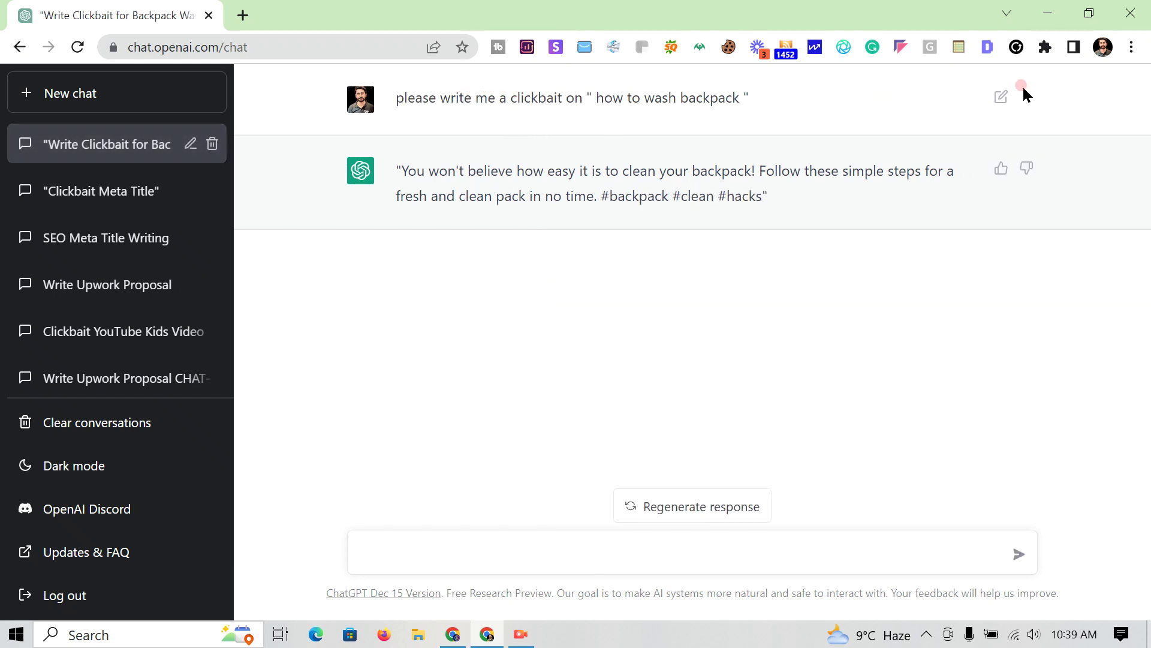
- Edit the sent prompt to ask for a clickbait "meta title" and resubmit it
left_click(1001, 96)
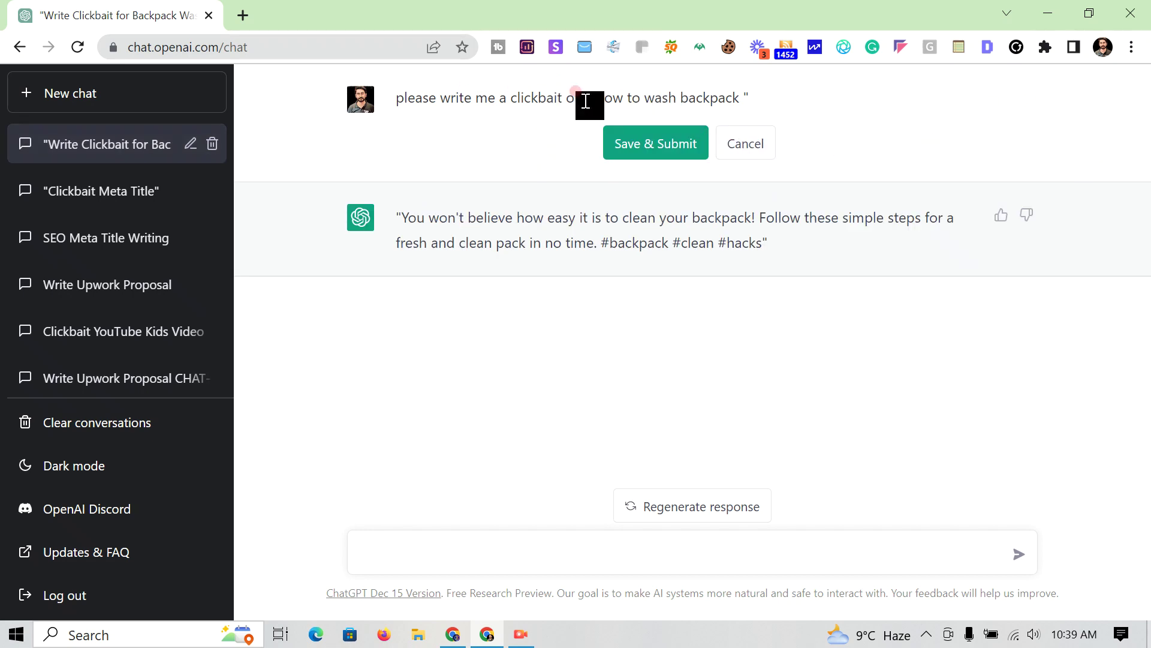
left_click(564, 95)
type("meta title")
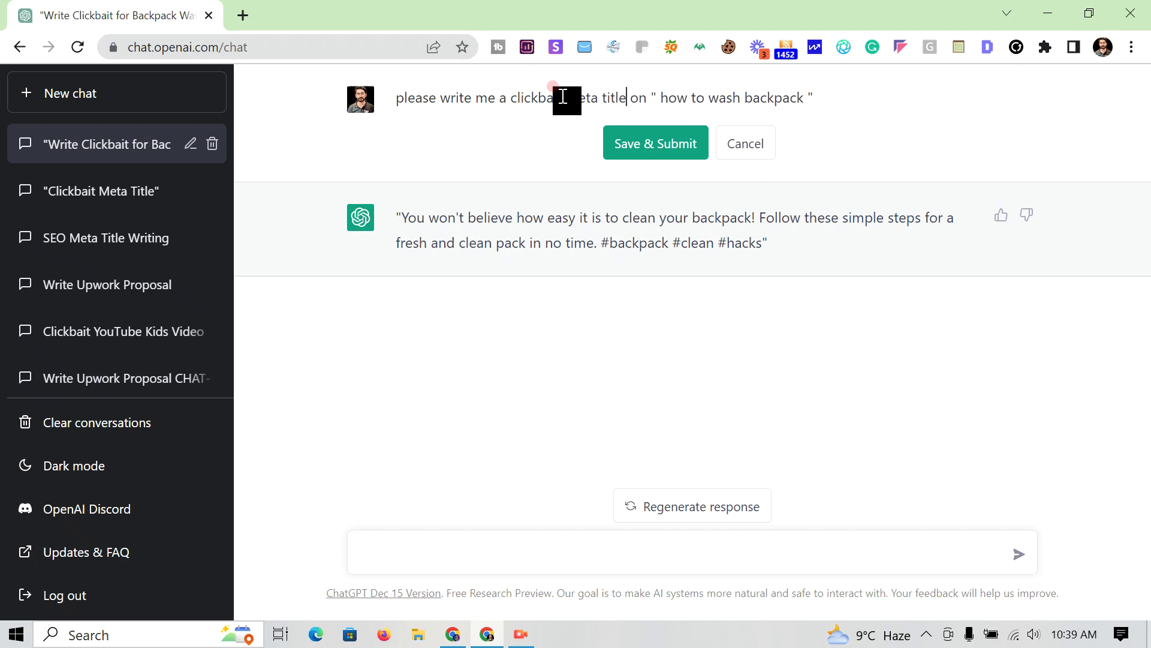
left_click(622, 133)
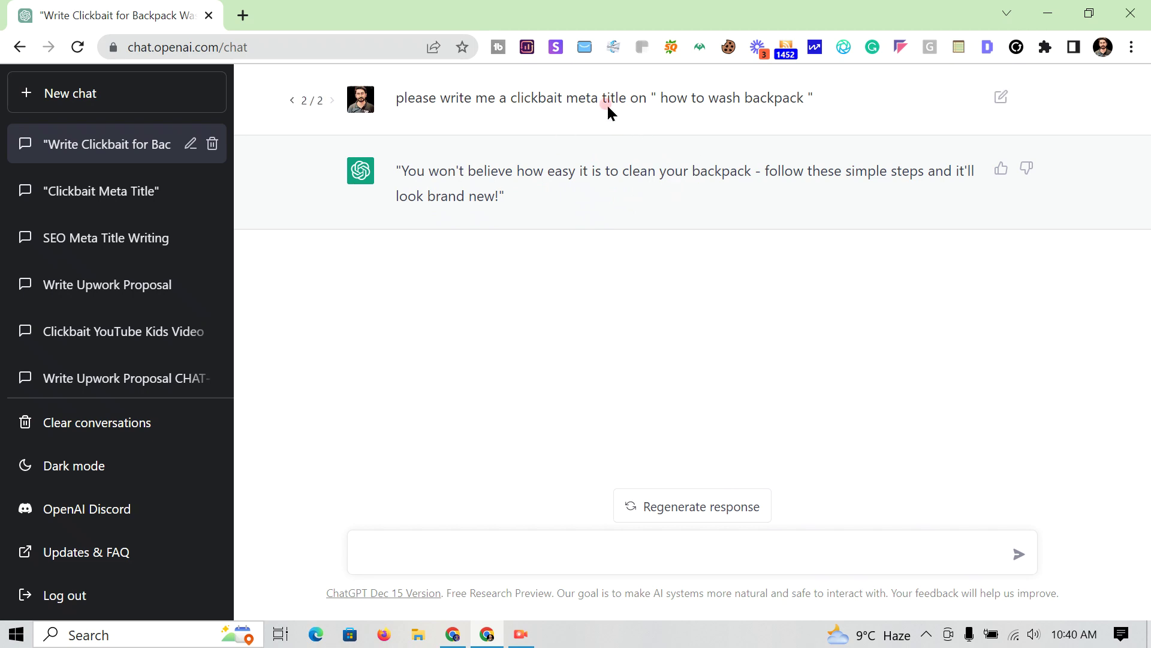
- Add "please only write 55 characters" to the end of the sent prompt and resubmit it
left_click(1001, 98)
type("please write only")
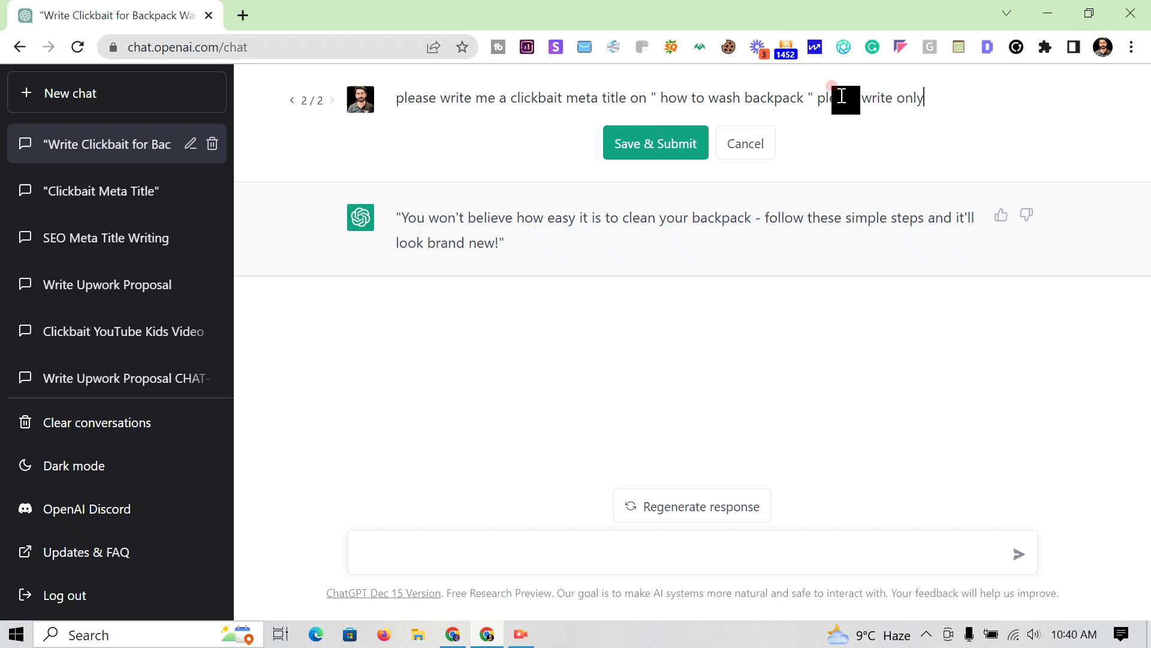
key("BackSpace")
key("BackSpace")
type("y write 55 character")
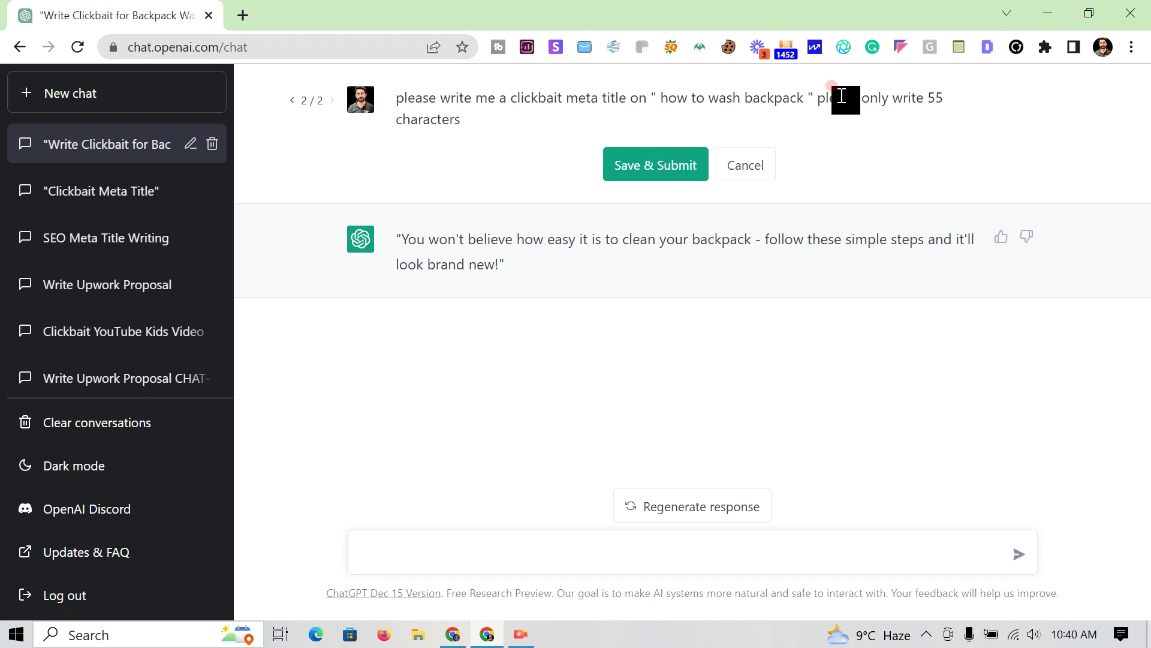
type("s")
key("Return")
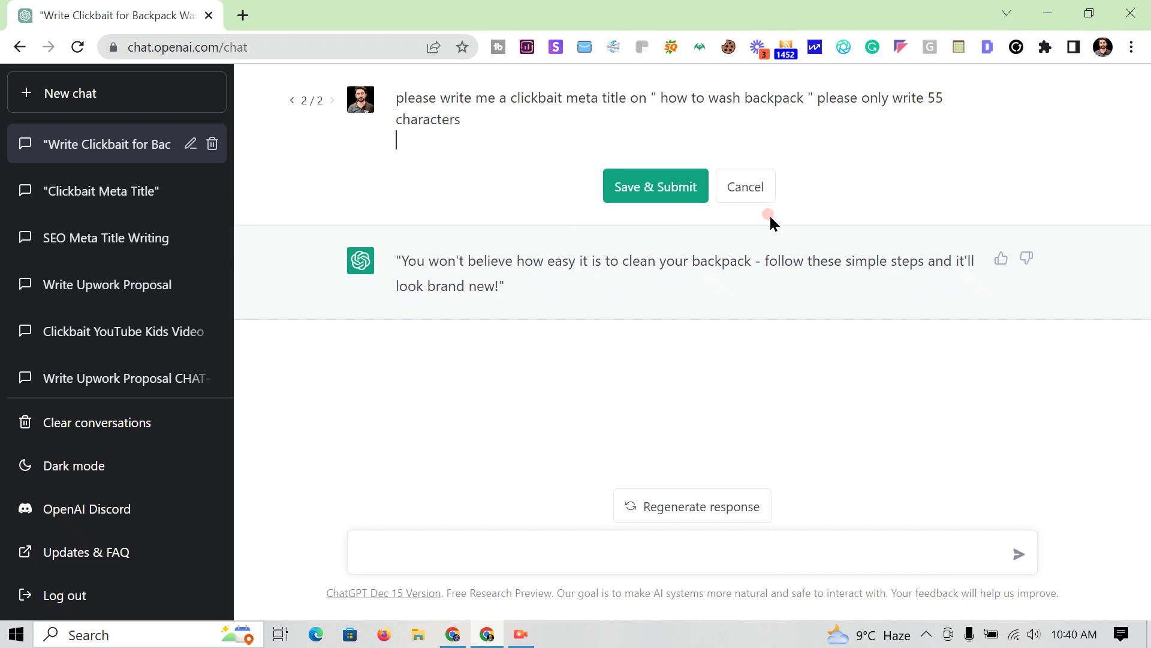
left_click(657, 183)
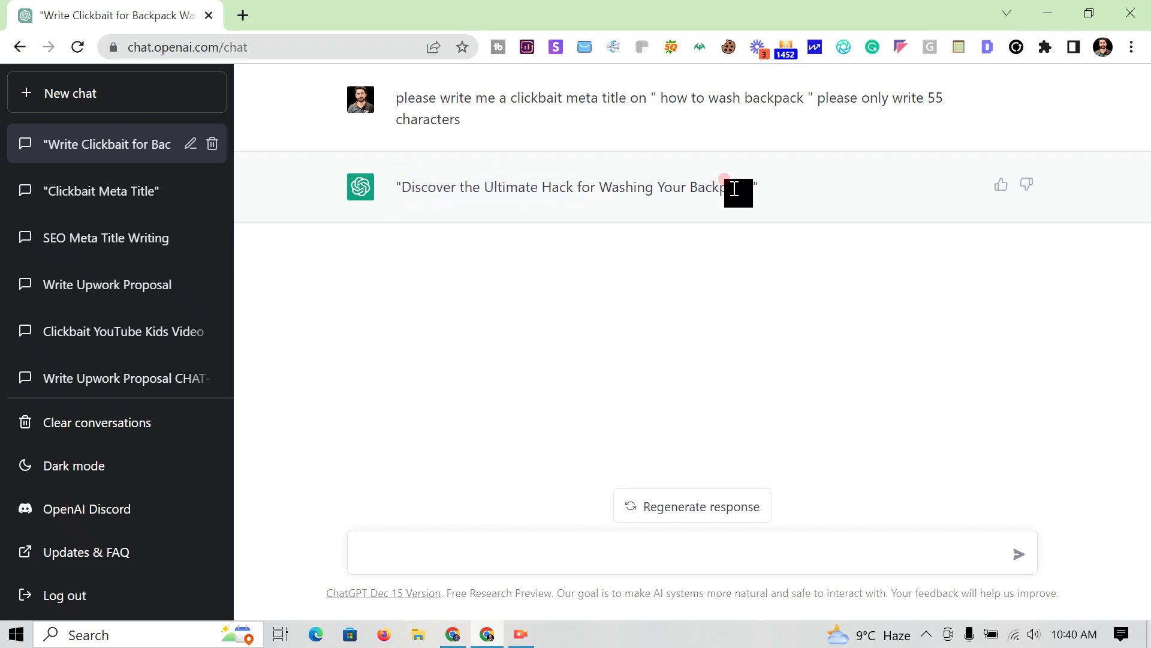
- Copy the generated title and open the RapidTables online Notepad in a new tab by searching for "notepad"
left_click_drag(758, 187, 397, 186)
key("ctrl+c")
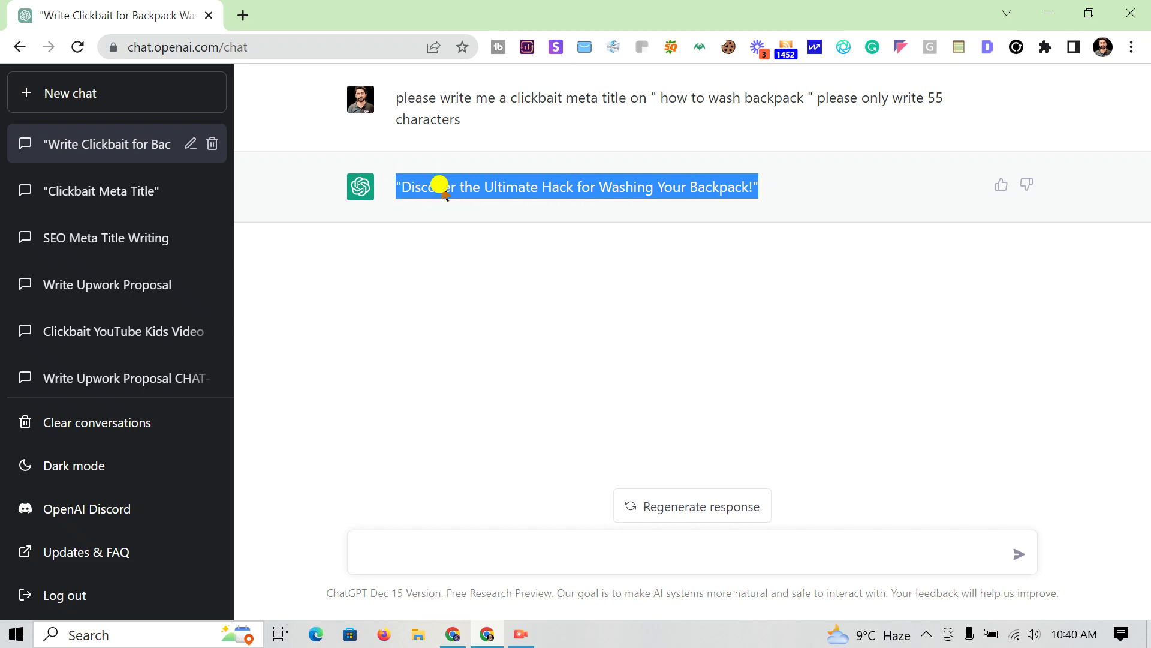
left_click(242, 15)
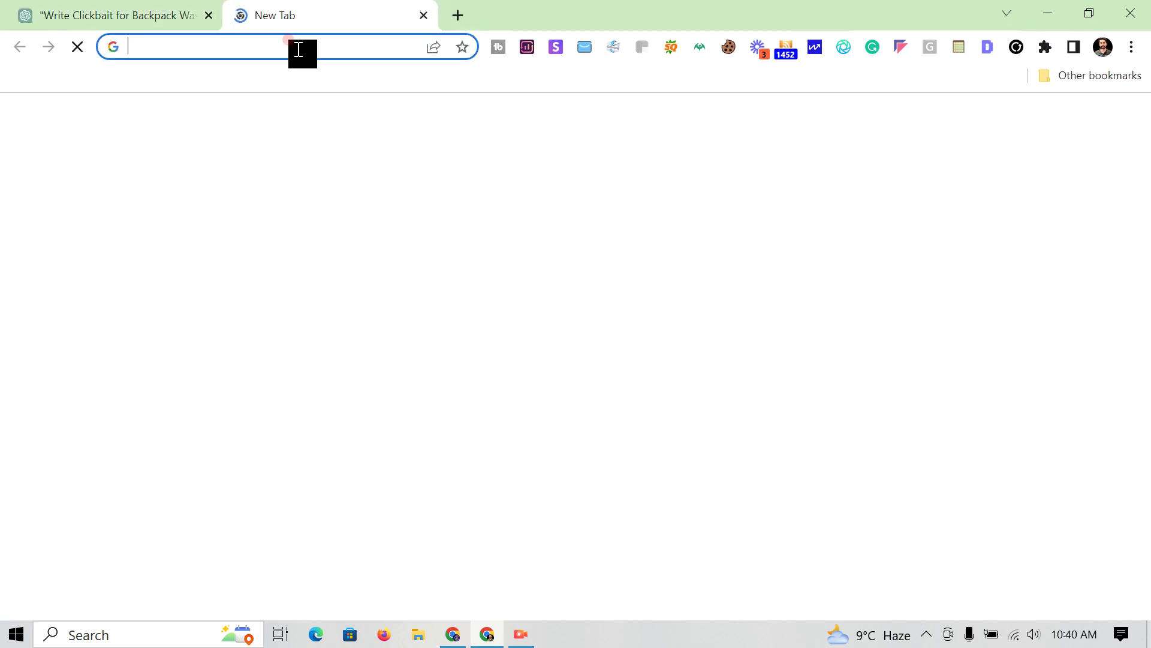
type("note")
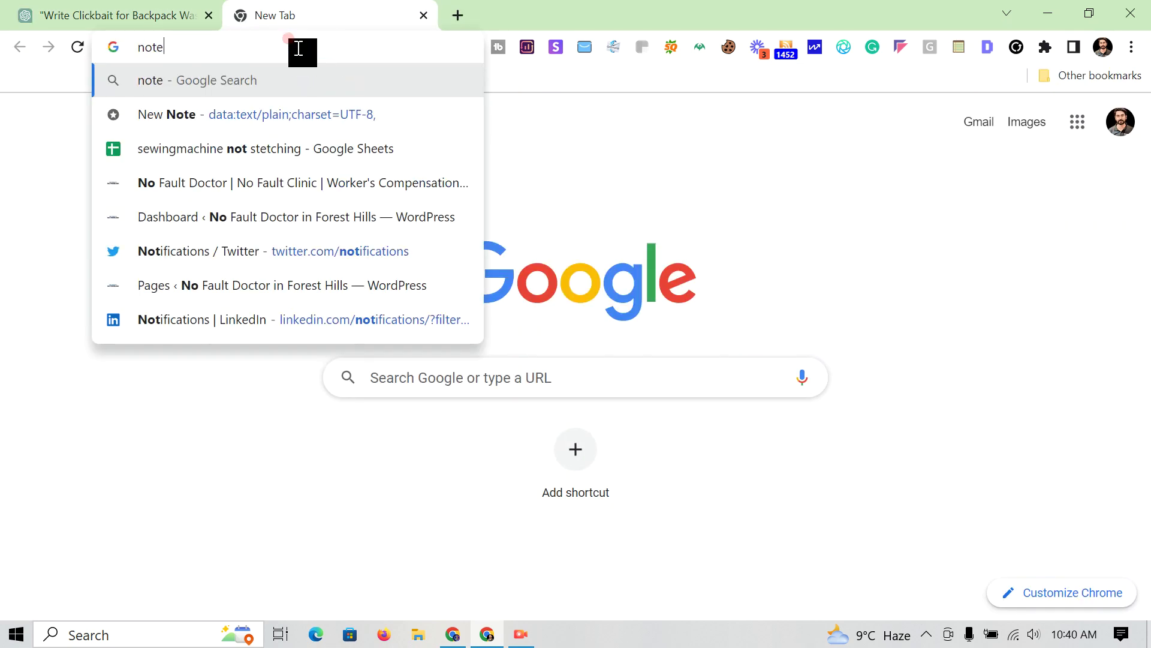
type("pad")
key("Return")
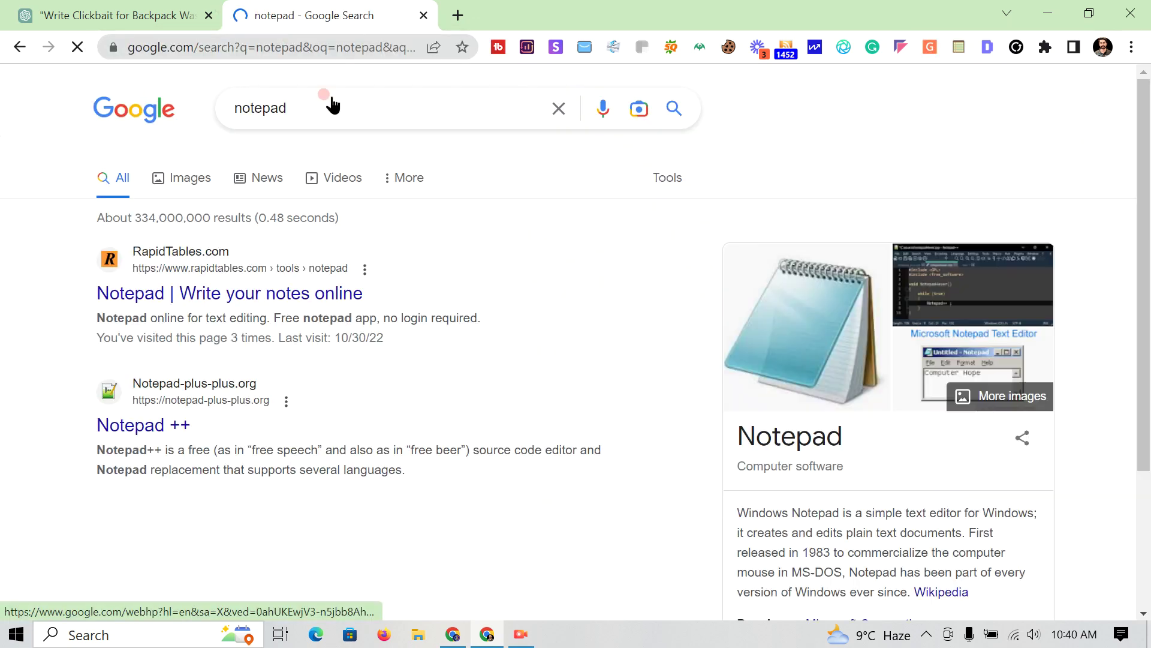
left_click(300, 293)
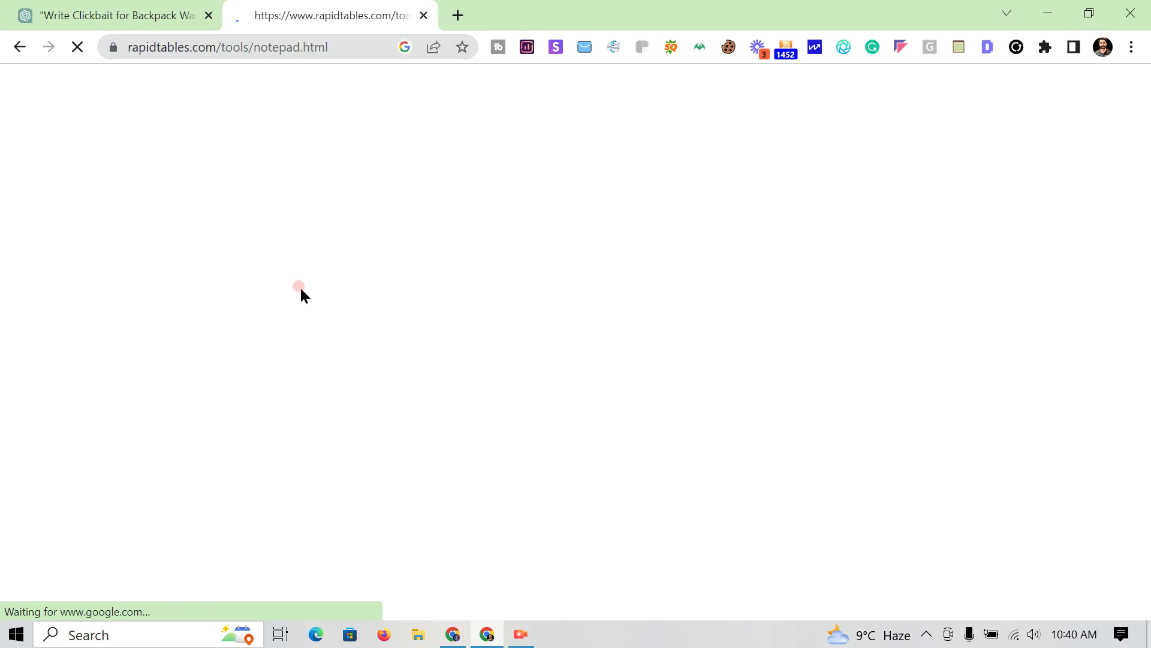
- Paste the copied title into the first line of the online Notepad
left_click(64, 7)
left_click(285, 7)
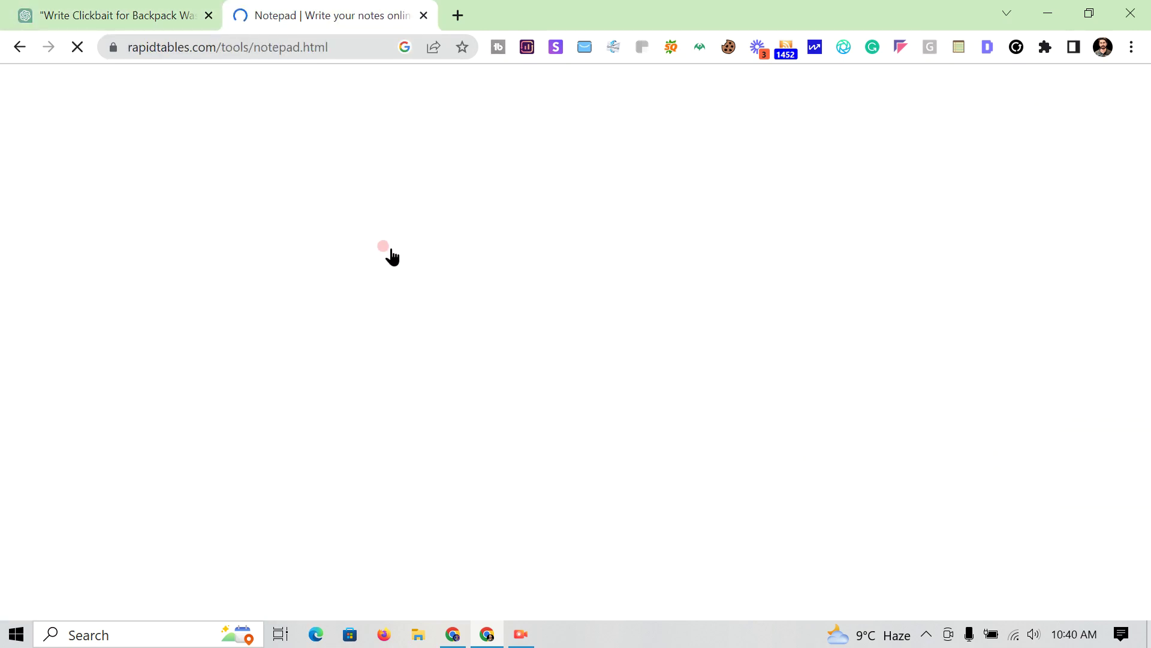
left_click(132, 316)
key("ctrl+v")
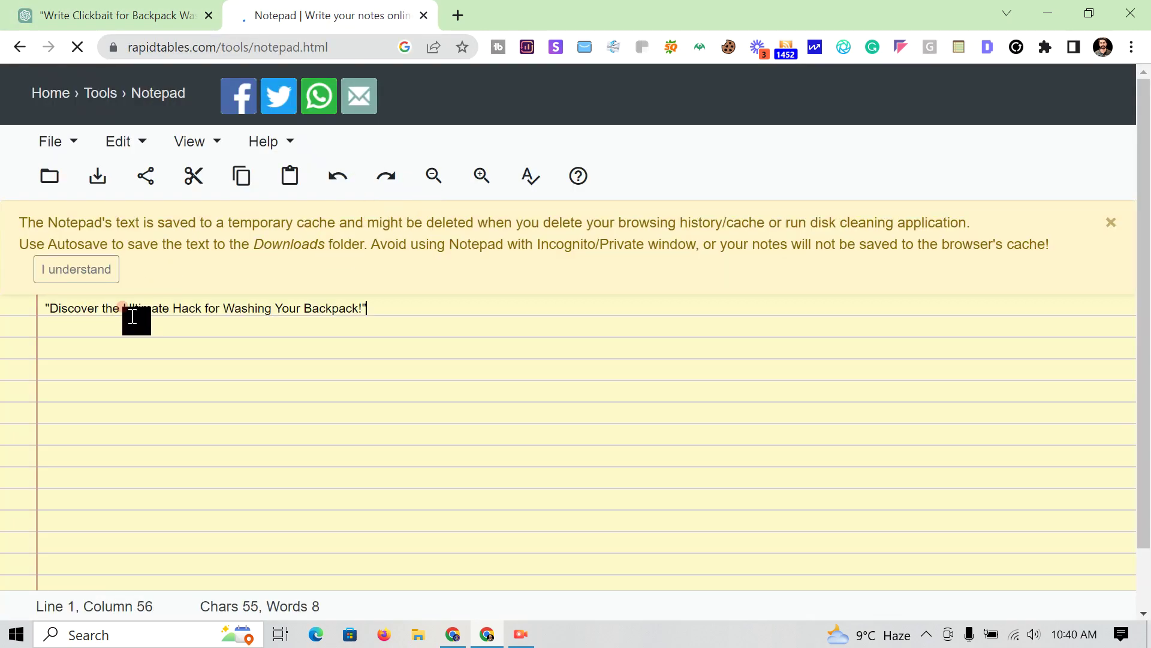
- Return to the ChatGPT conversation and regenerate the response to the 55-character prompt
left_click(90, 15)
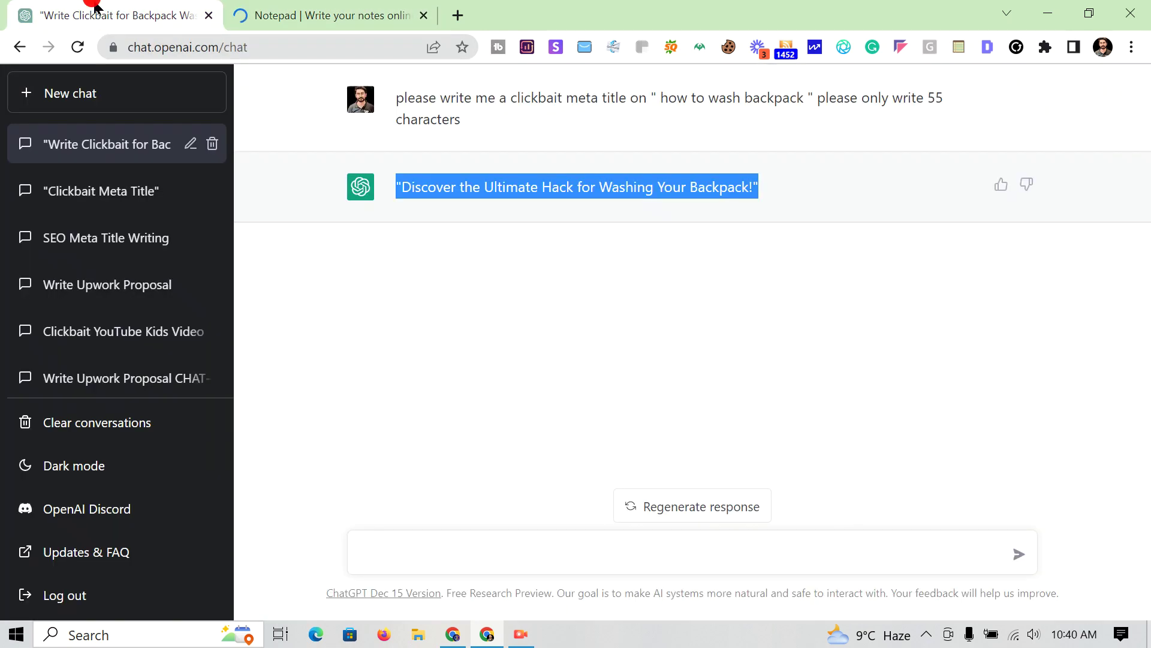
left_click(845, 105)
left_click(689, 505)
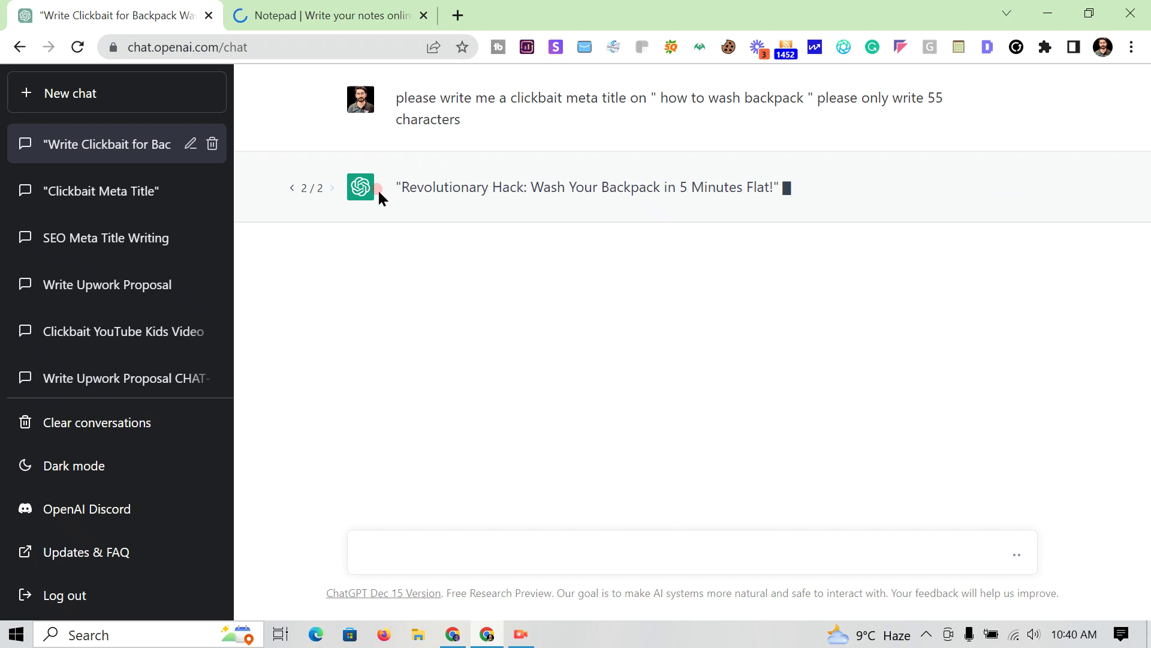
- Copy the regenerated "Revolutionary Hack" title and paste it on a new line in the online Notepad
left_click_drag(790, 189, 401, 187)
right_click(461, 182)
left_click(480, 198)
left_click(347, 14)
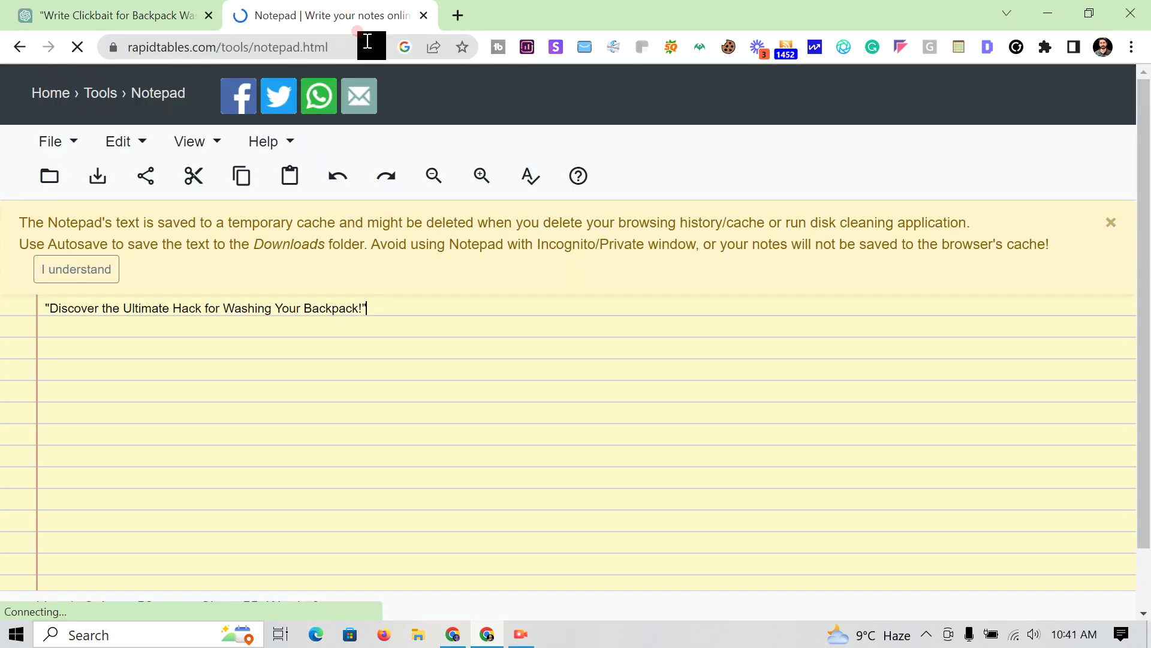
left_click(361, 319)
key("Return")
key("ctrl+v")
- Return to the ChatGPT conversation, extend the prompt with "and please include extact match keyword" and resubmit it
left_click(45, 8)
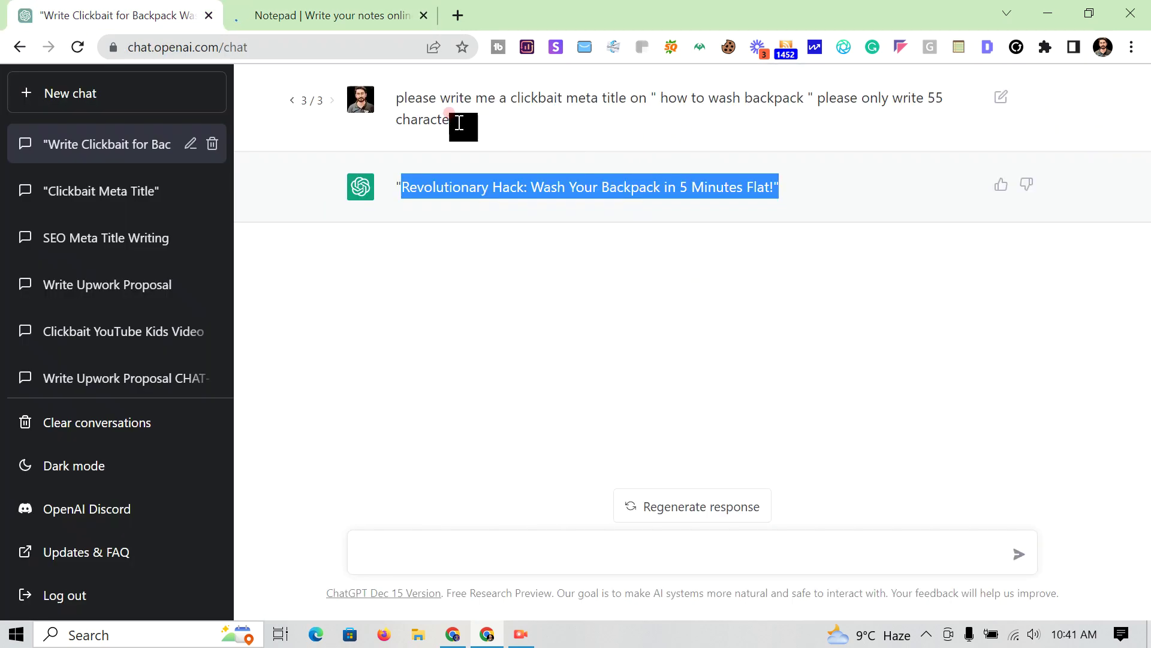
left_click(999, 97)
left_click(488, 115)
key("BackSpace")
type("and")
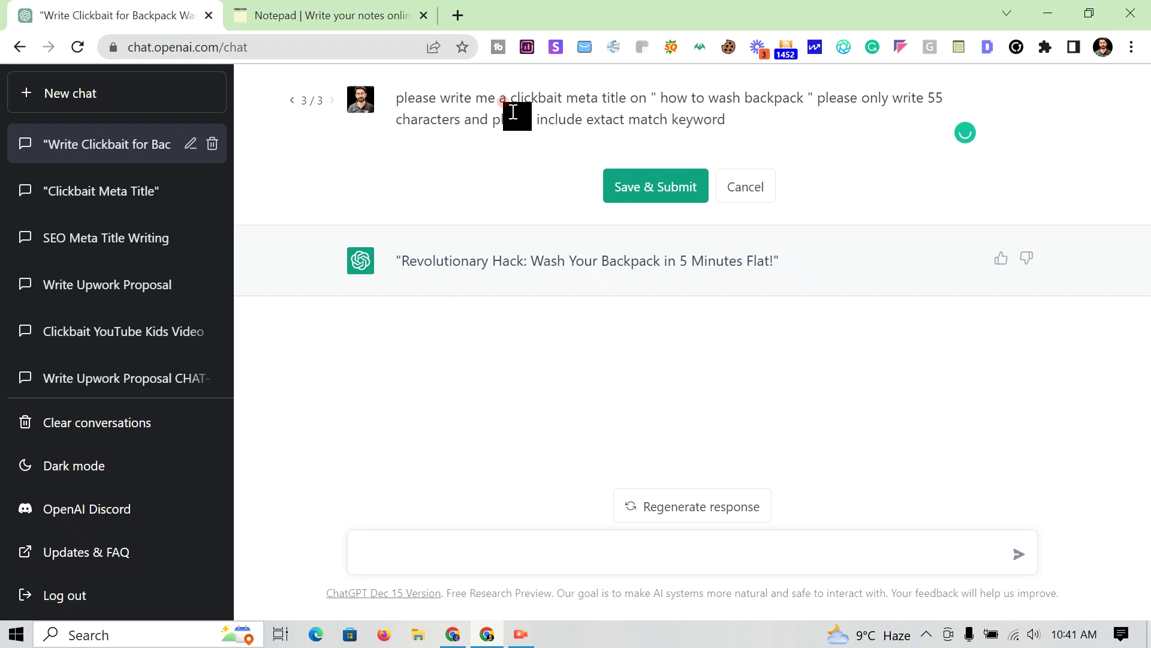
left_click(662, 191)
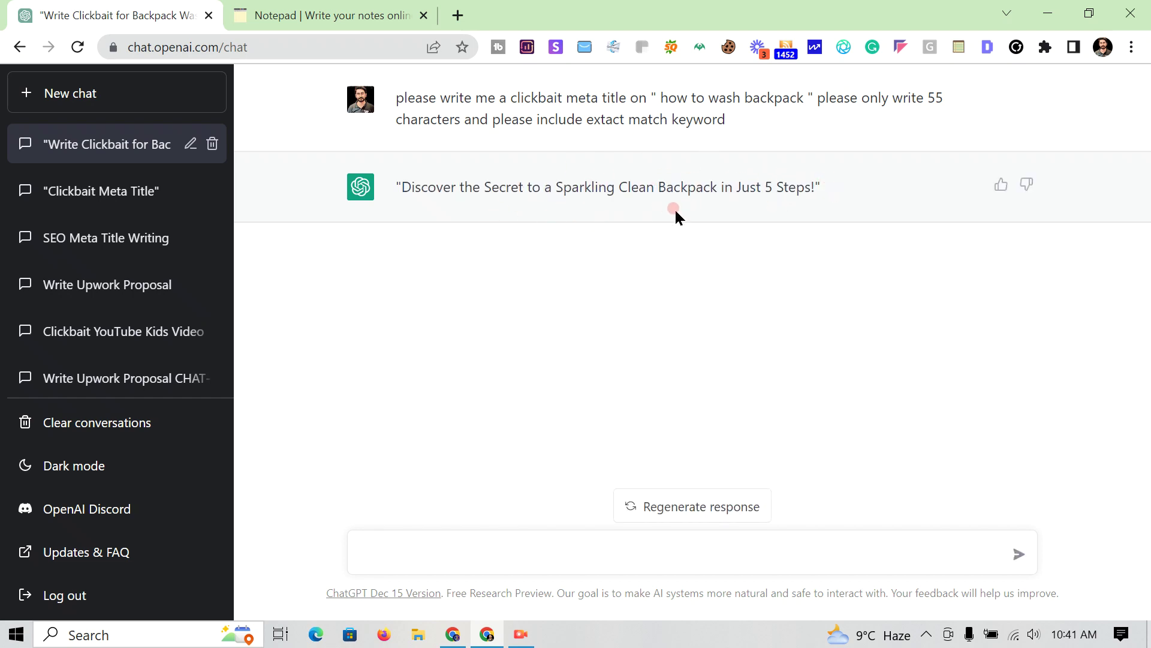
- Copy the "Discover the Secret to a Sparkling Clean Backpack in Just 5 Steps!" title and paste it on a new line in the online Notepad
left_click_drag(623, 188, 722, 186)
left_click_drag(830, 188, 397, 180)
right_click(462, 186)
left_click(514, 195)
left_click(330, 15)
key("Return")
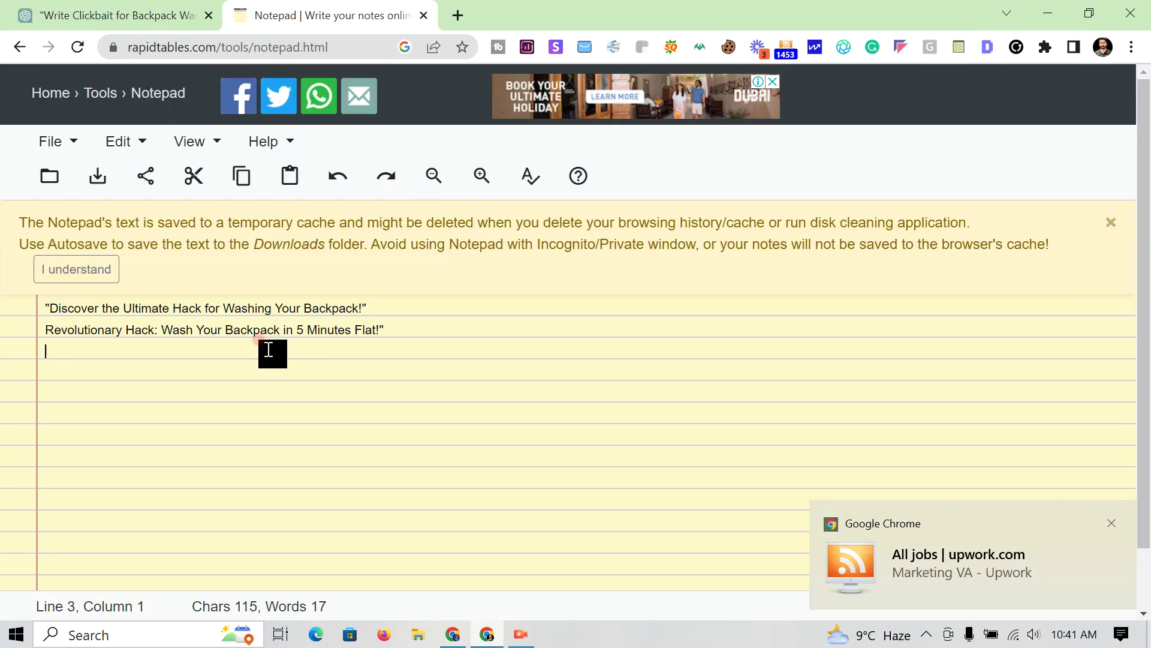
key("ctrl+v")
- Return to ChatGPT and regenerate the exact-match keyword response three times, comparing the titles with those in the online Notepad
left_click(114, 15)
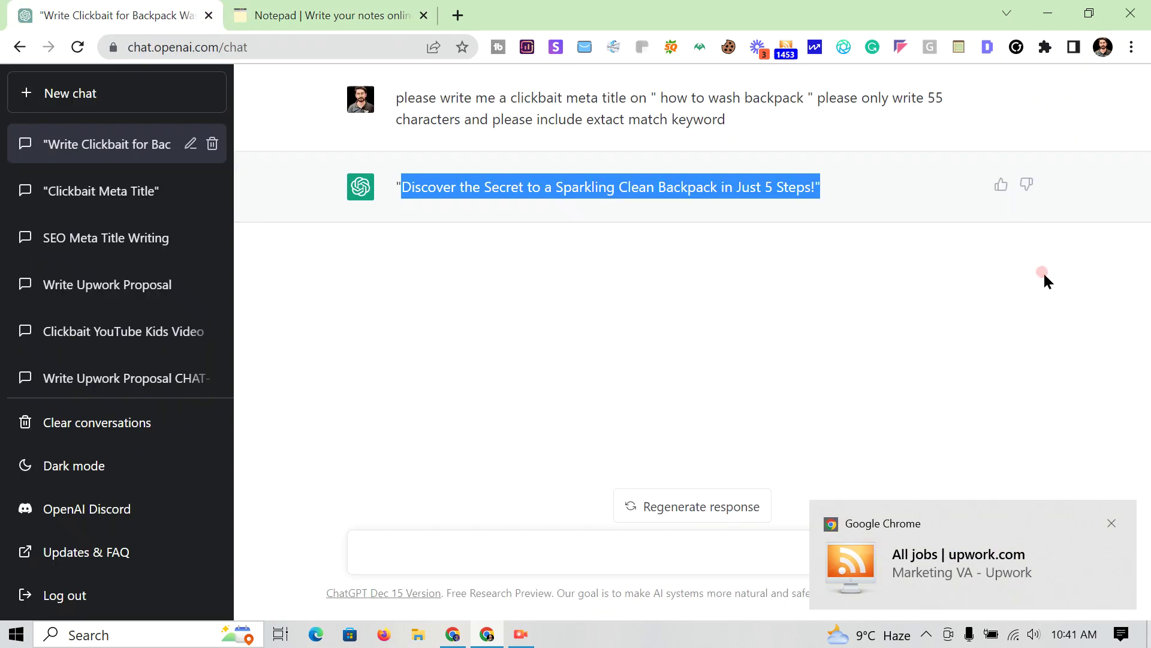
left_click(726, 516)
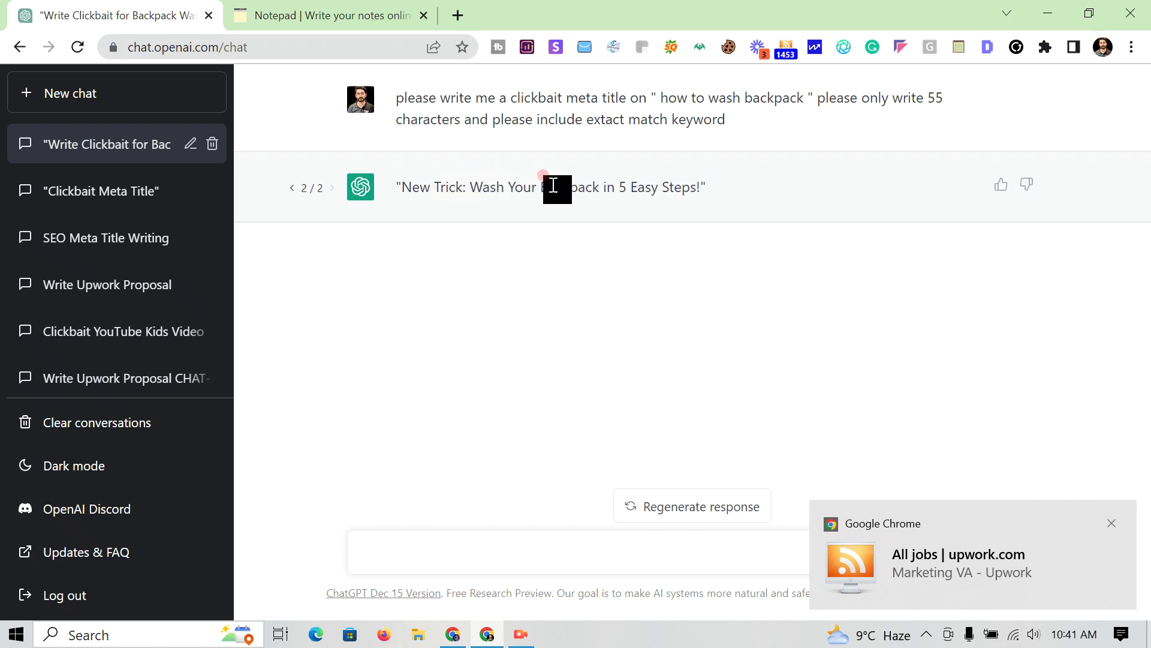
left_click(722, 501)
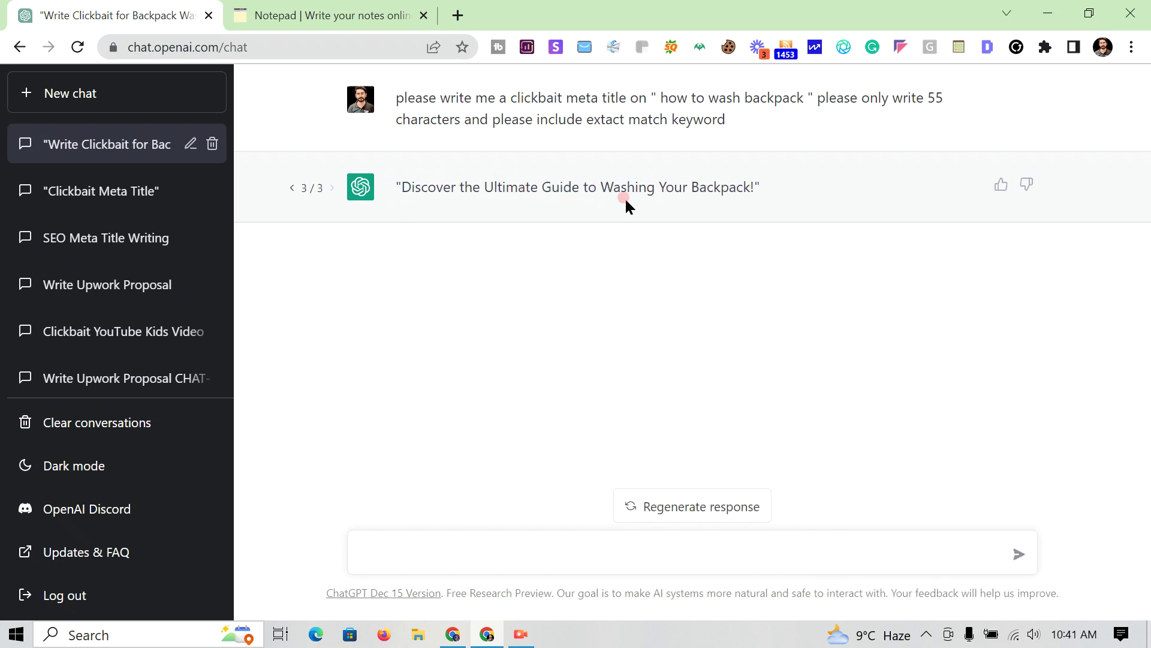
left_click(327, 15)
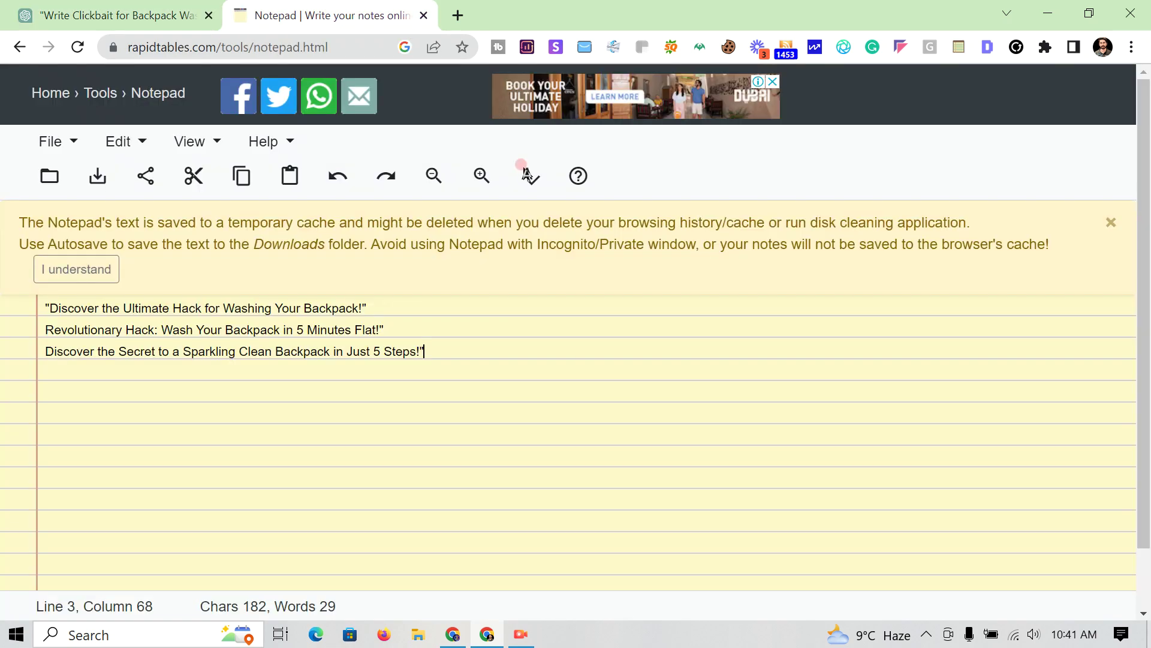
left_click(3, 9)
left_click(720, 502)
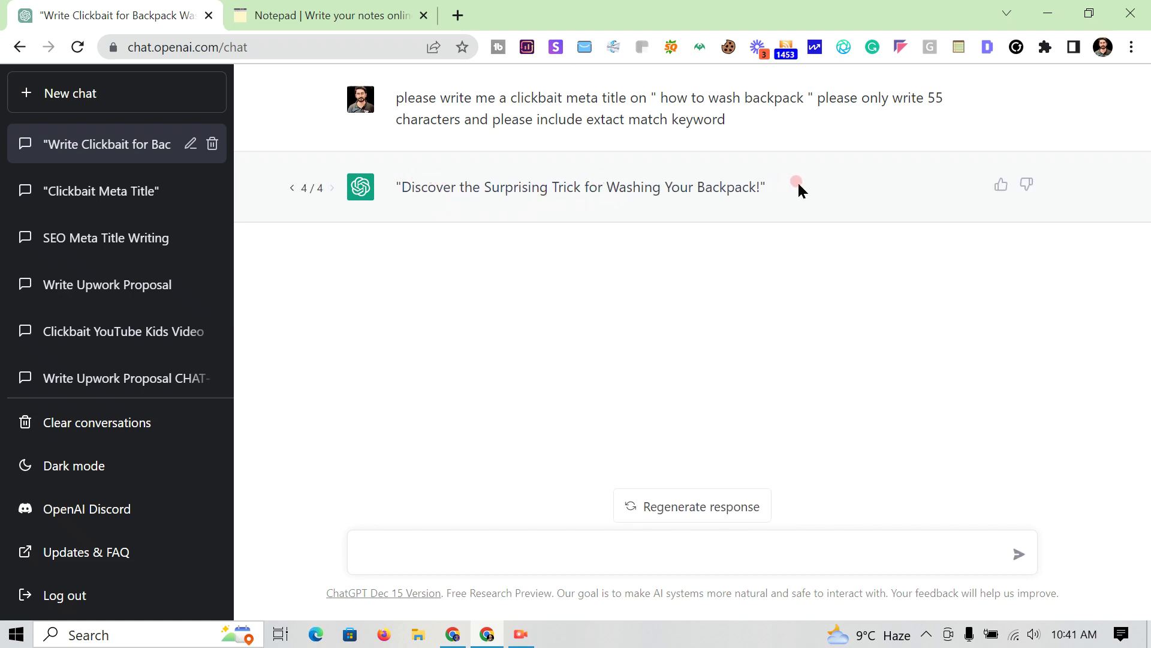
- Shorten the prompt to 'please write me a clickbait meta title on " how to wash backpack "', resubmit it and regenerate the response once
left_click(938, 96)
left_click(1013, 81)
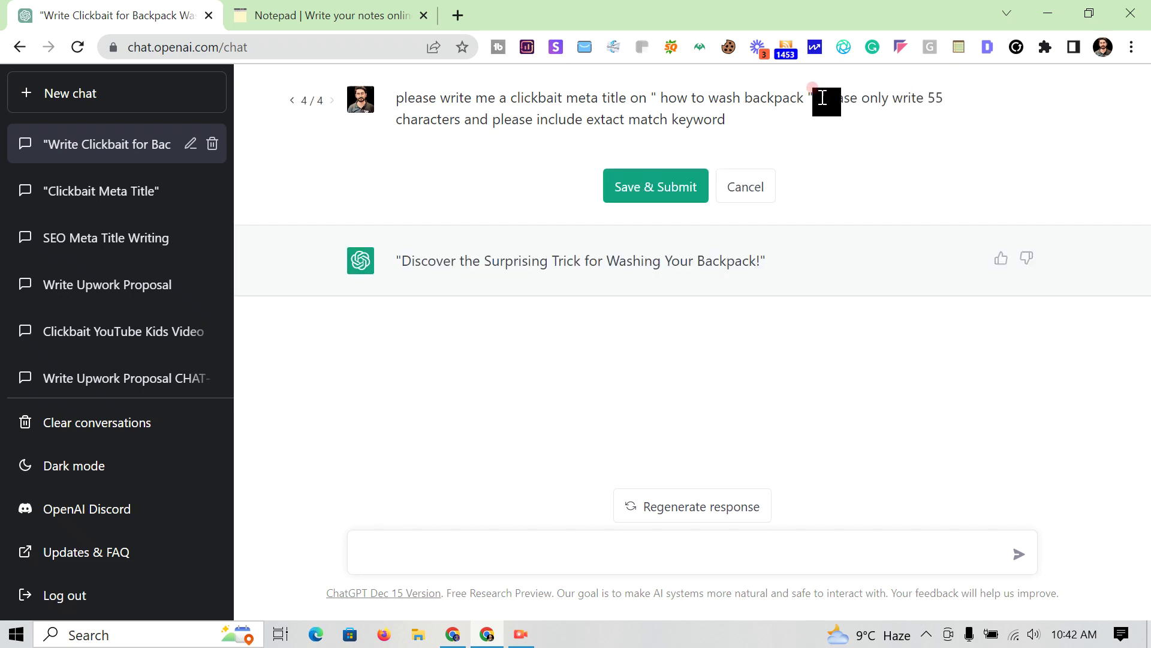
left_click_drag(818, 99, 868, 118)
key("BackSpace")
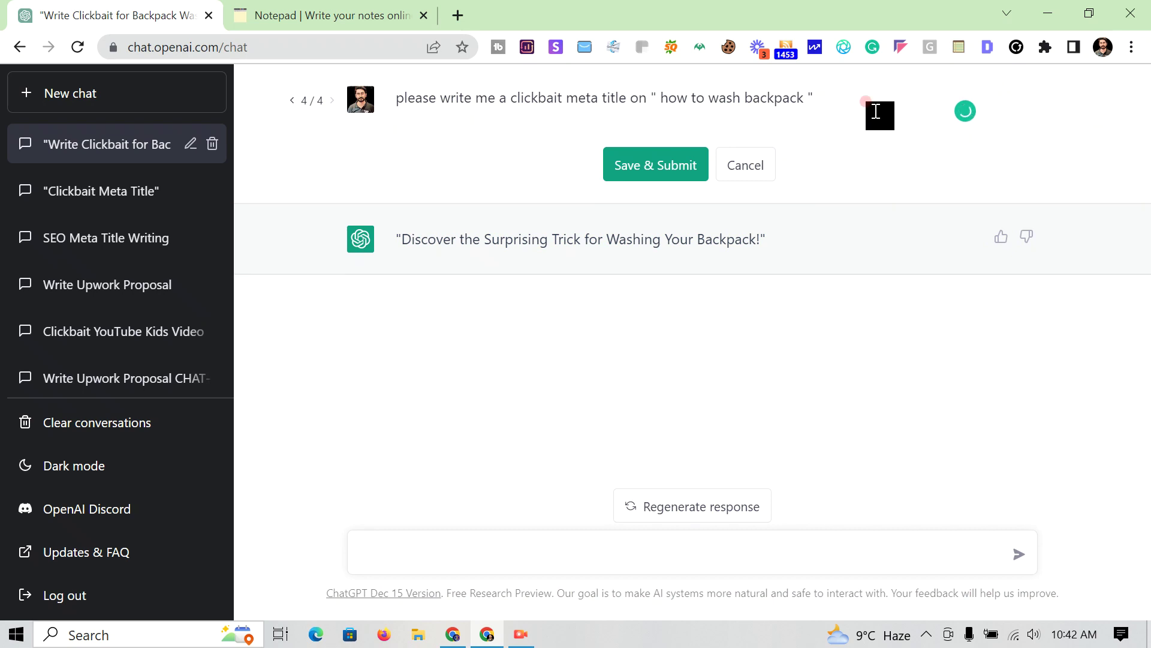
left_click(663, 160)
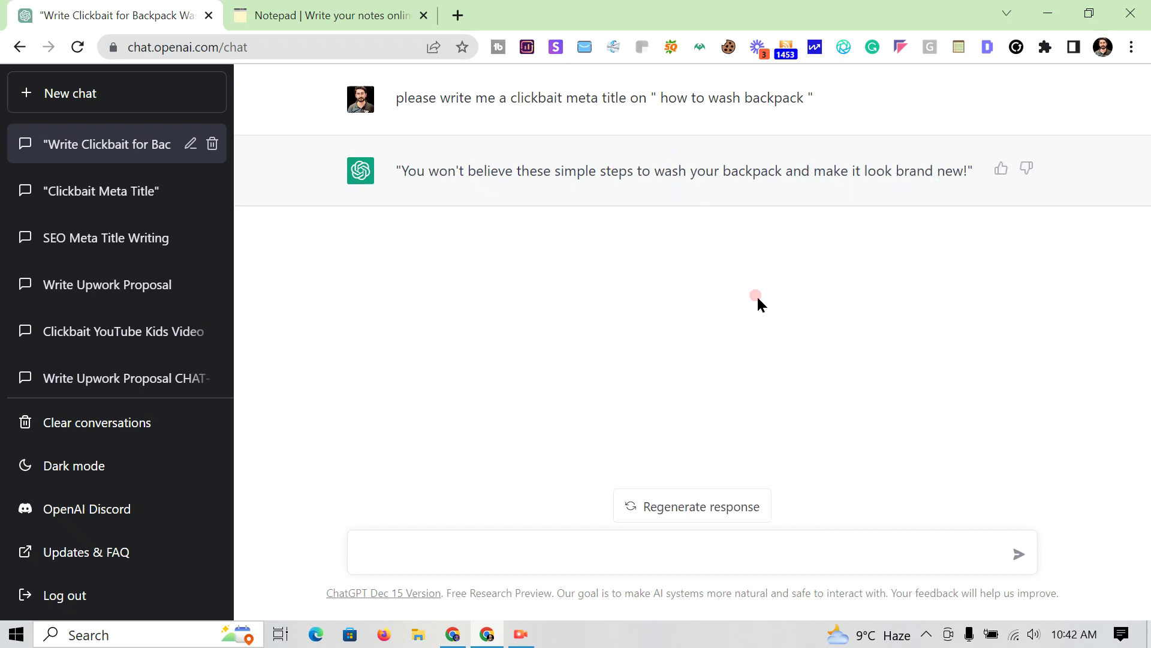
left_click(720, 507)
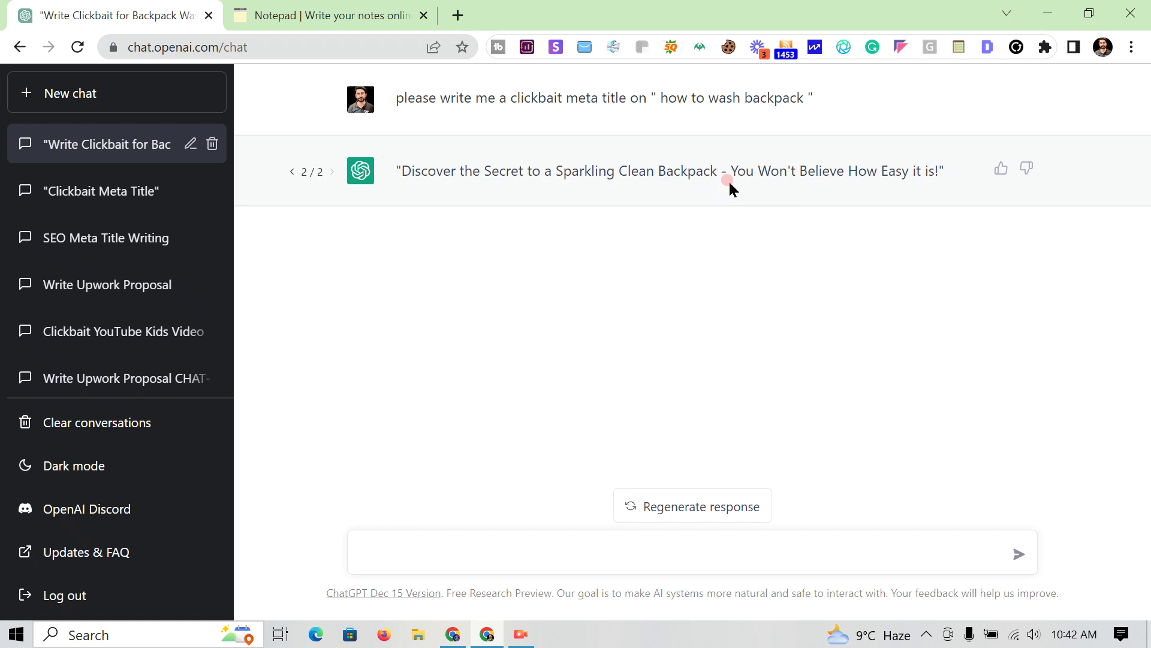
- Copy the phrase "You Won't Believe How Easy it is!" from the generated title and paste it on a new line in the online Notepad
left_click_drag(733, 171, 944, 173)
right_click(908, 172)
left_click(917, 181)
left_click(400, 15)
left_click(250, 352)
key("Return")
key("ctrl+v")
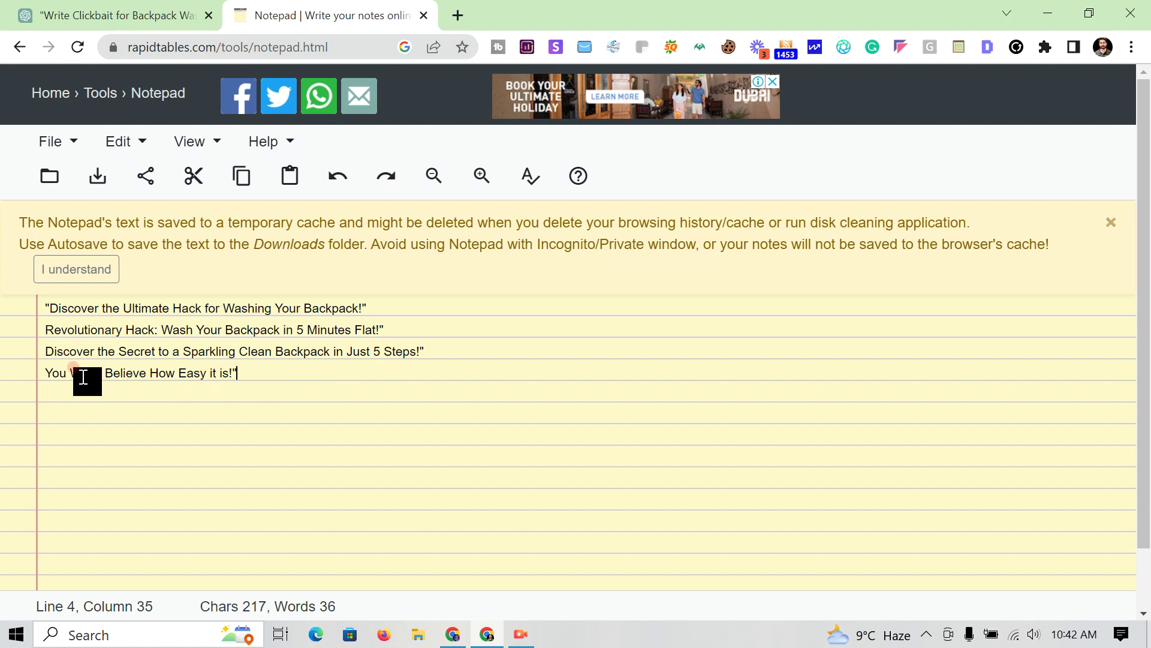
- Copy the "You Won't Believe How Easy it is!" line and append it to the end of the "Revolutionary Hack" title
triple_click(177, 373)
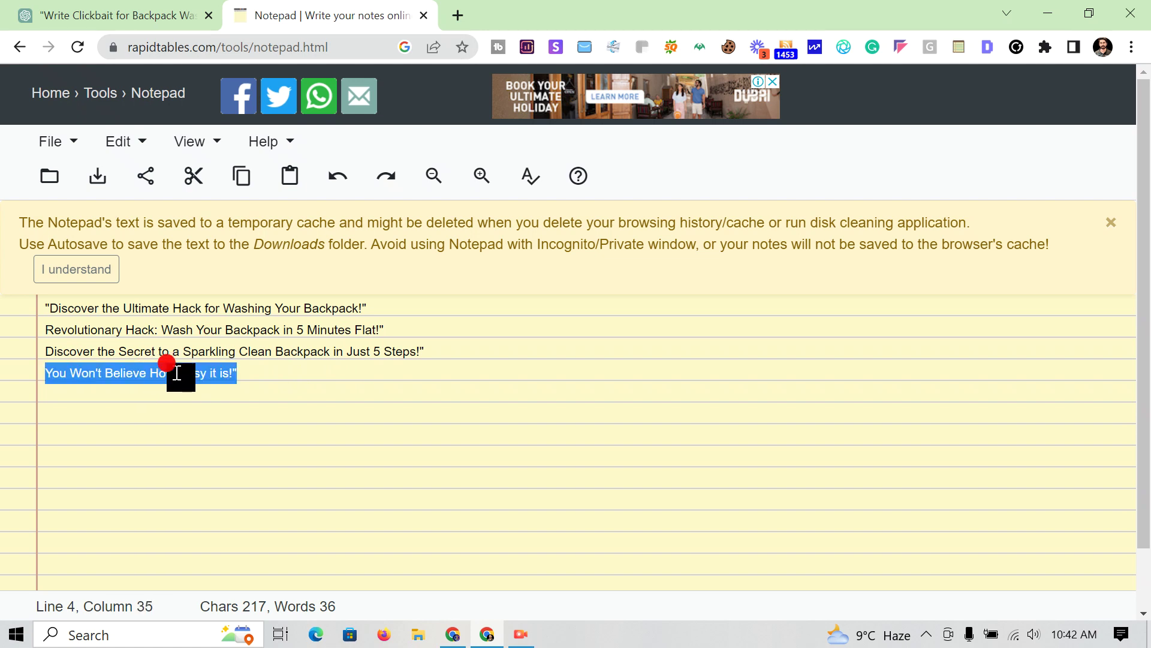
right_click(177, 373)
left_click(231, 132)
left_click(438, 323)
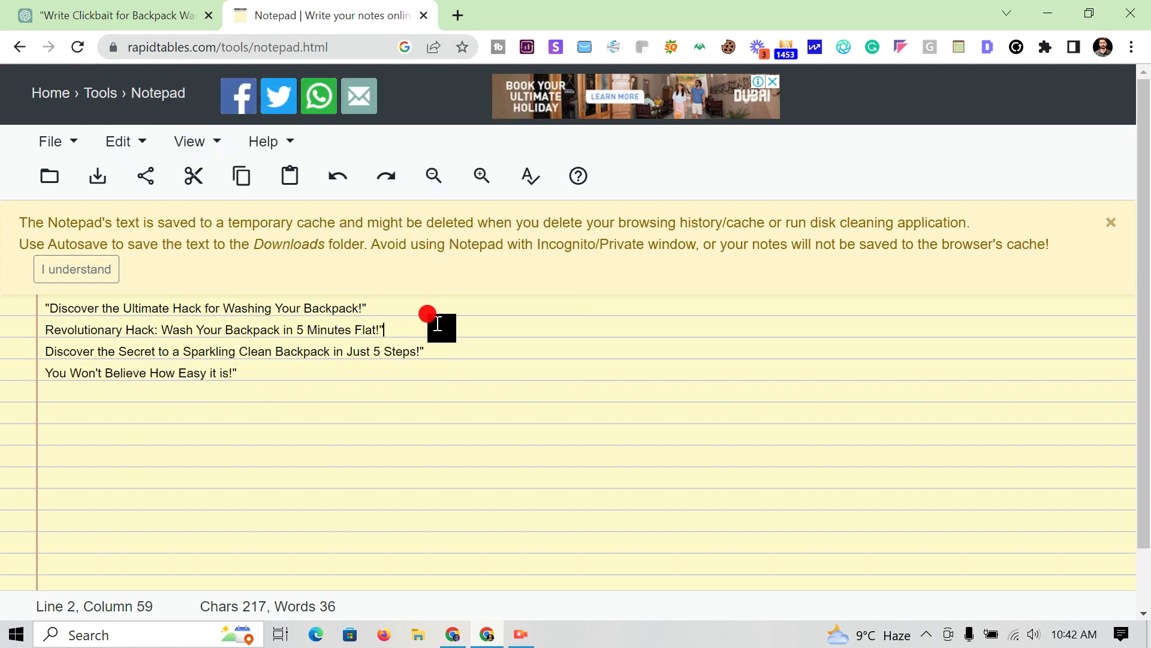
key("ctrl+v")
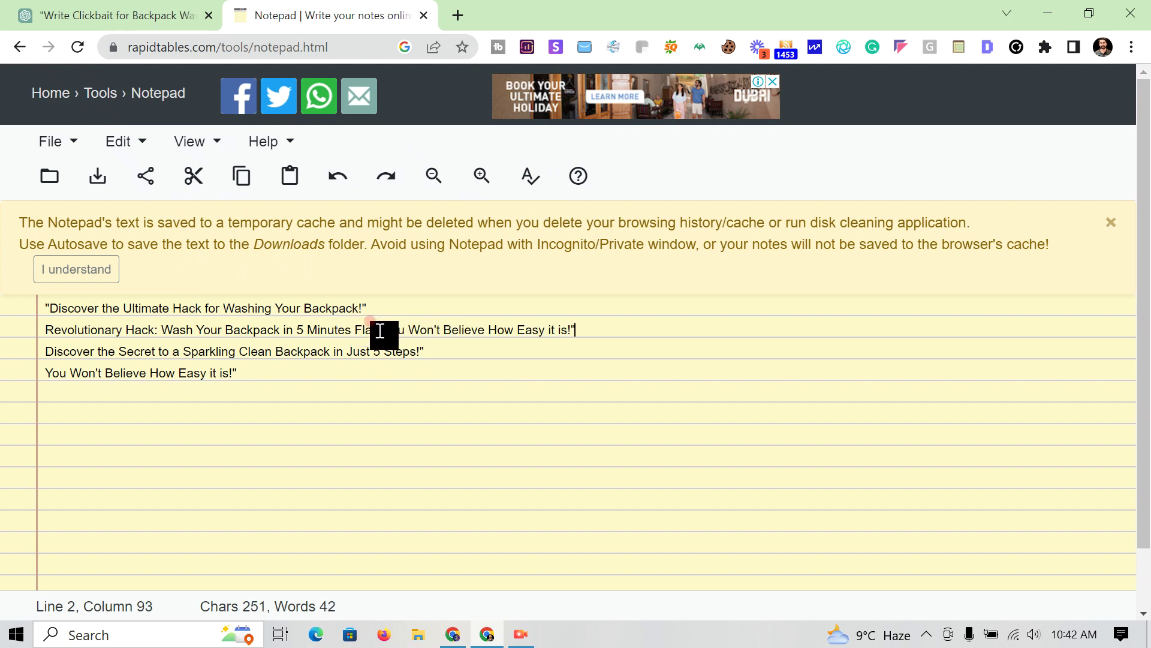
- Search Google for "word count" in a new tab and open the WordCounter site
left_click(458, 15)
left_click(321, 12)
key("ctrl+Tab")
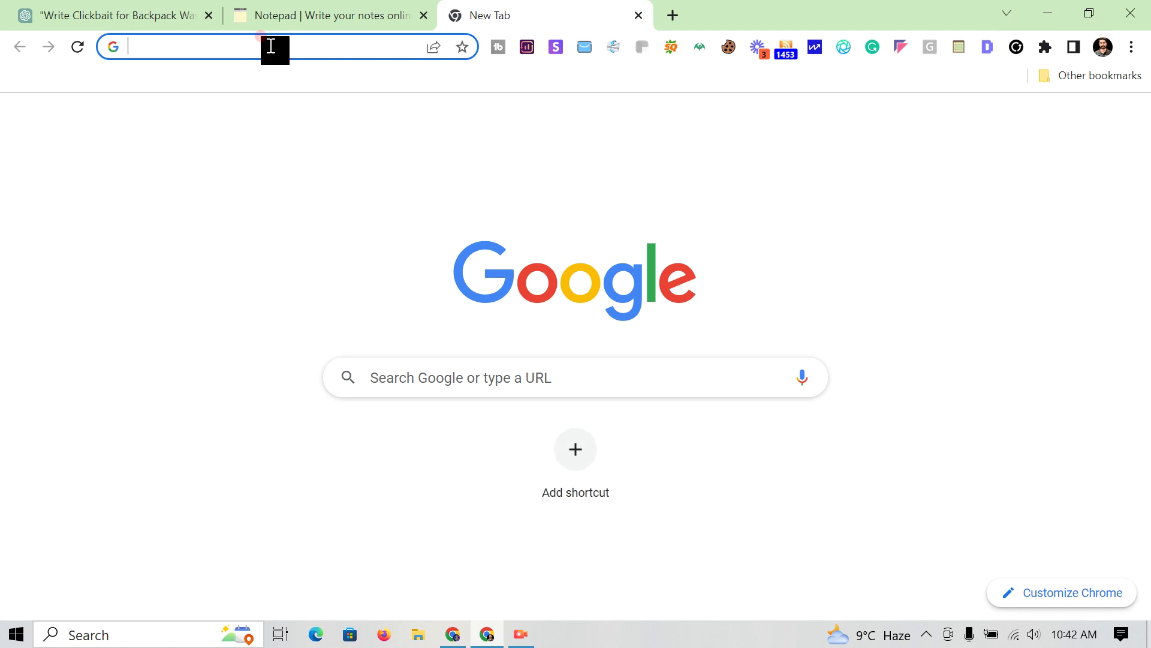
type("word count")
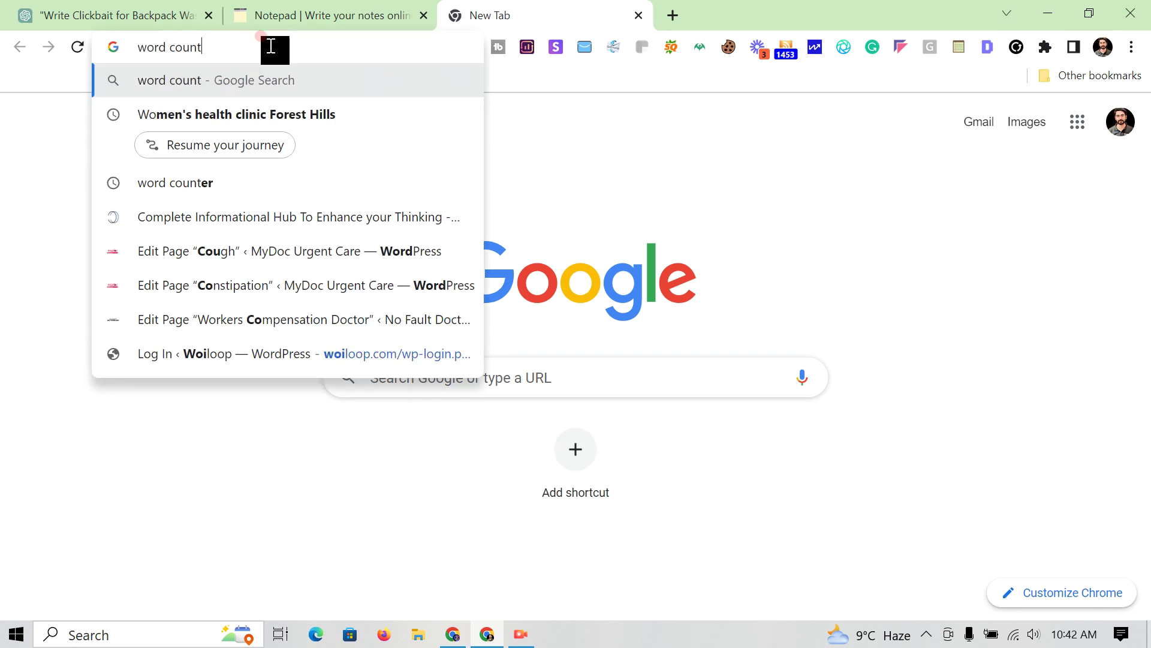
key("Return")
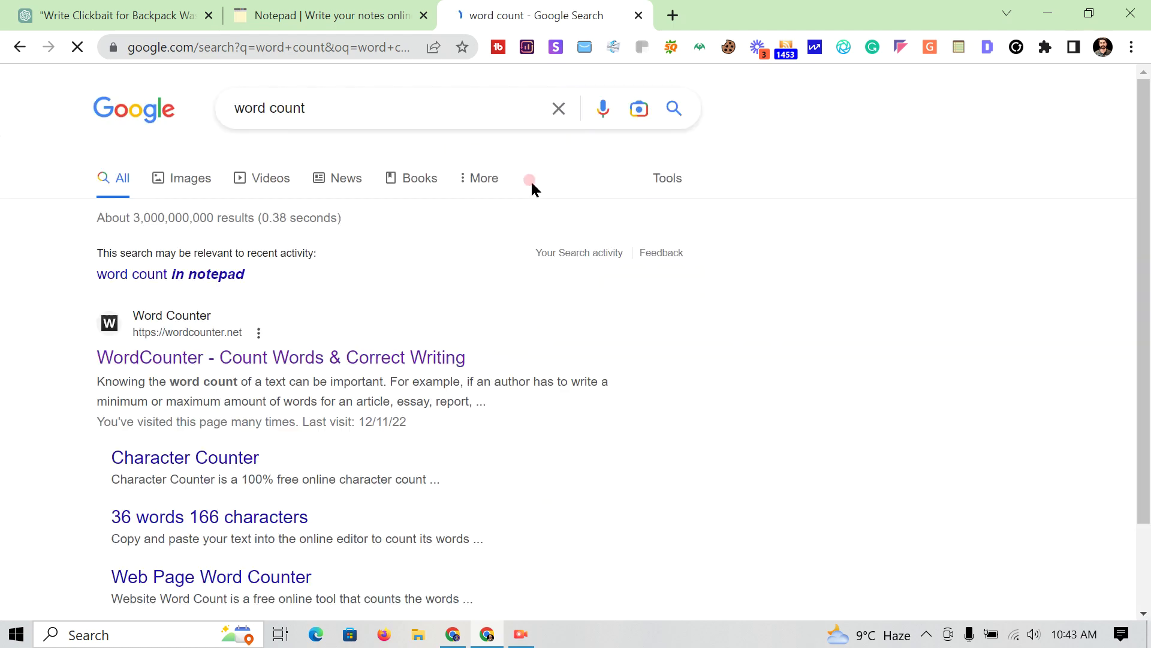
left_click(311, 357)
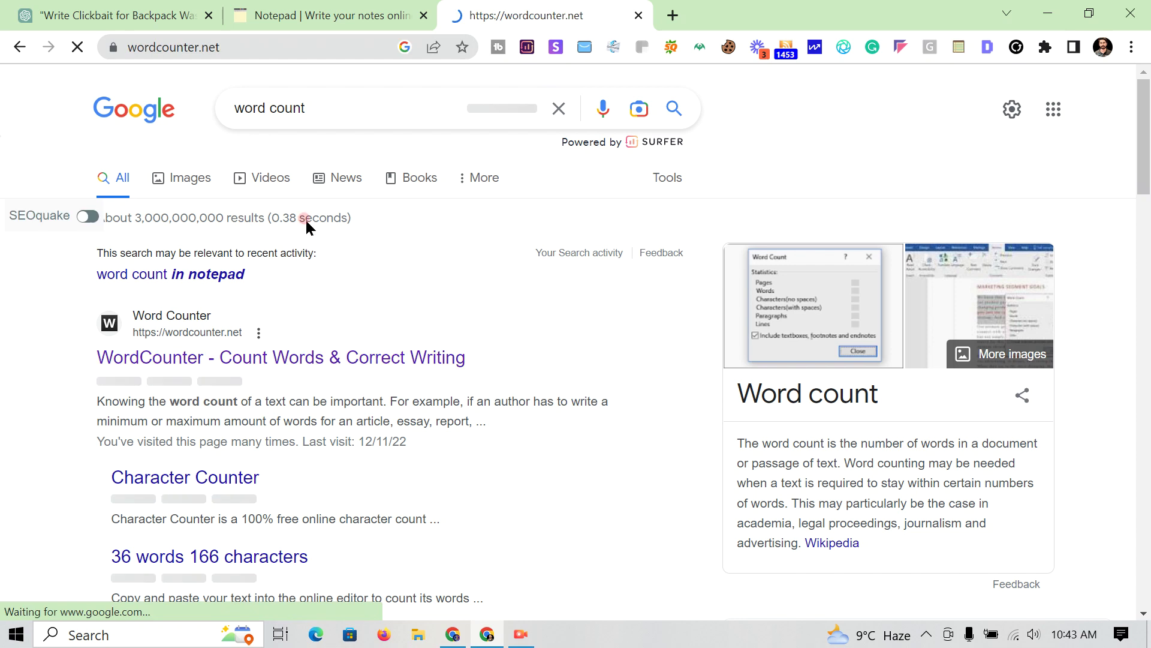
left_click(307, 6)
left_click(628, 8)
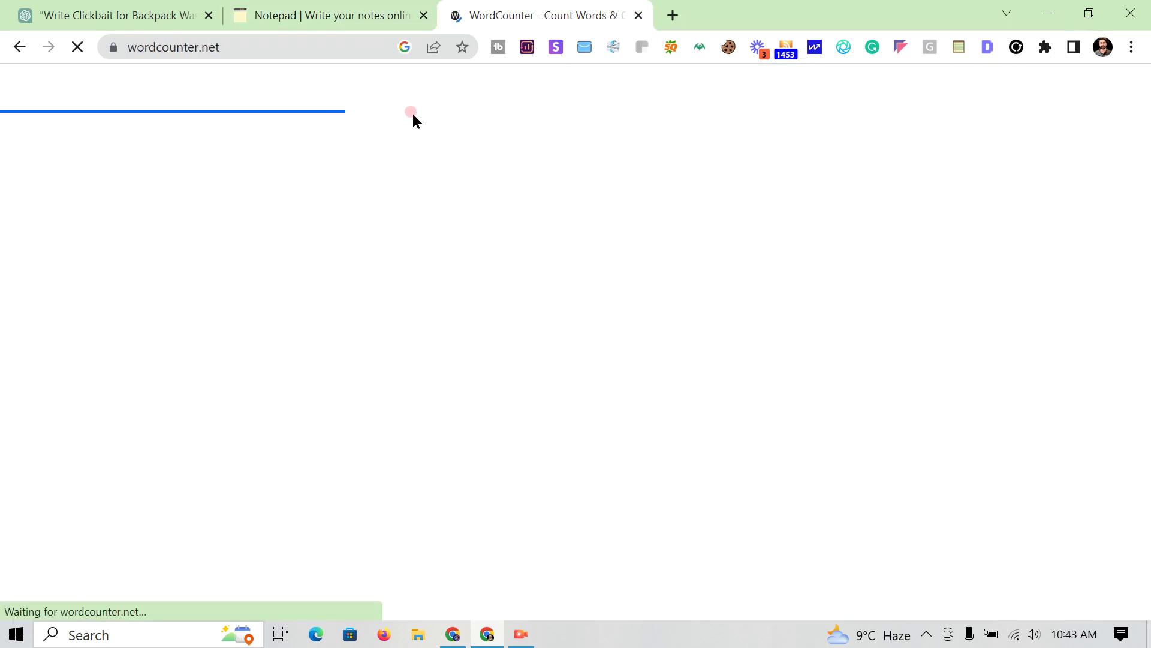
left_click(299, 8)
left_click(538, 7)
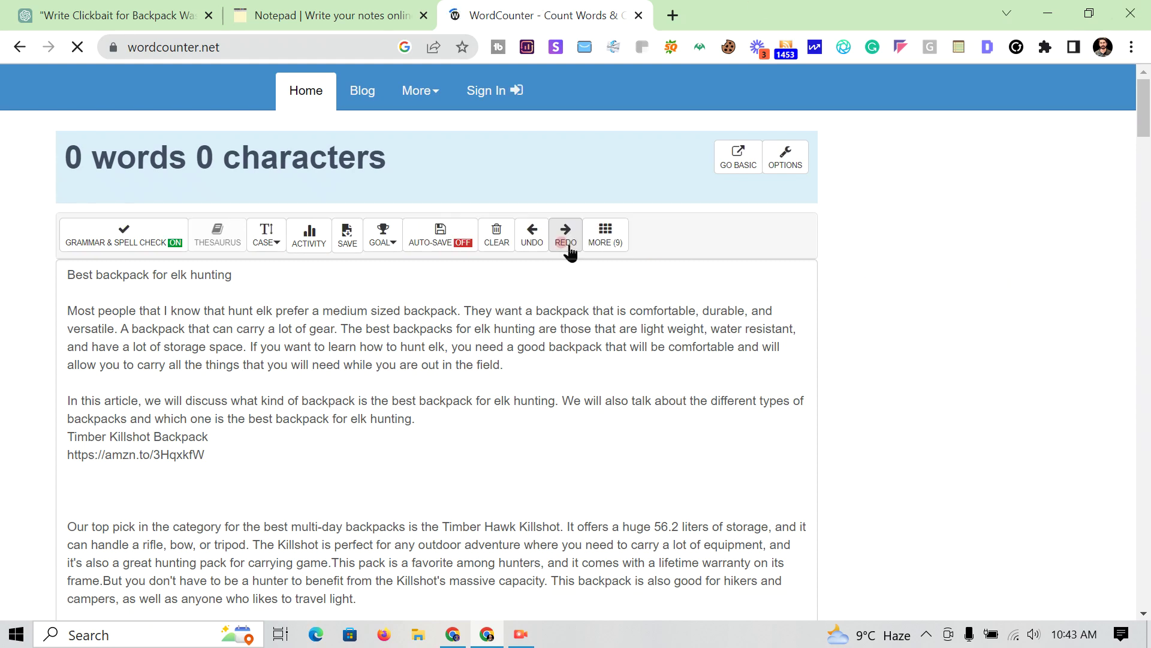
- Delete all of the existing elk hunting backpack text from the WordCounter editor
scroll(570, 246, "down", 4)
scroll(571, 245, "down", 15)
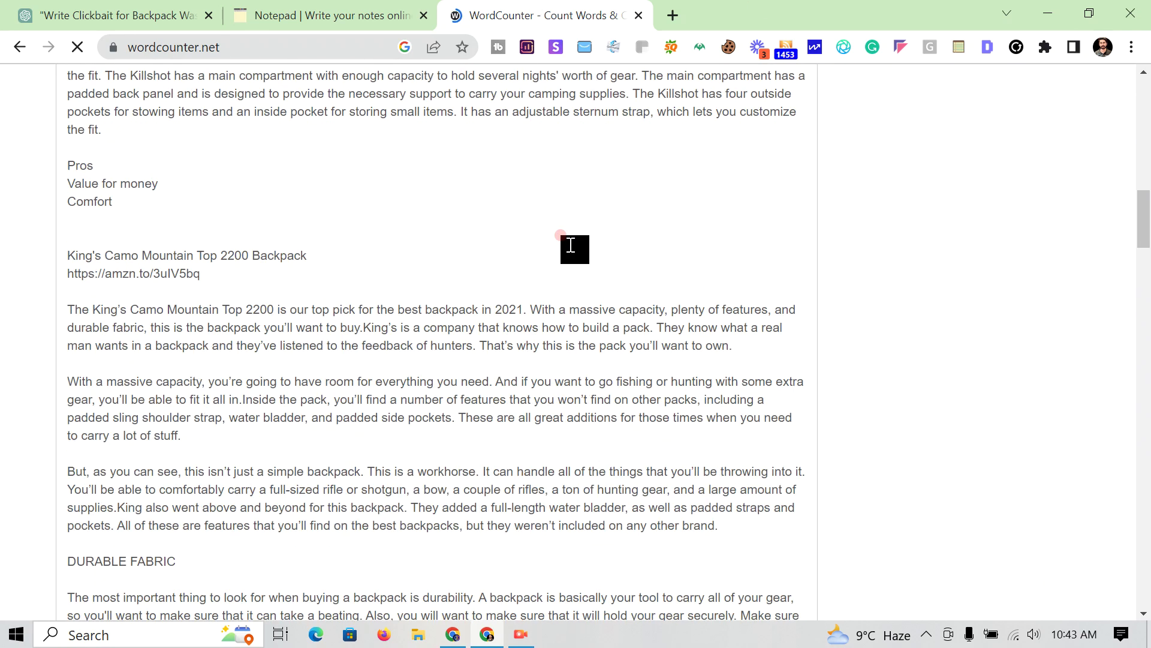
scroll(571, 246, "down", 18)
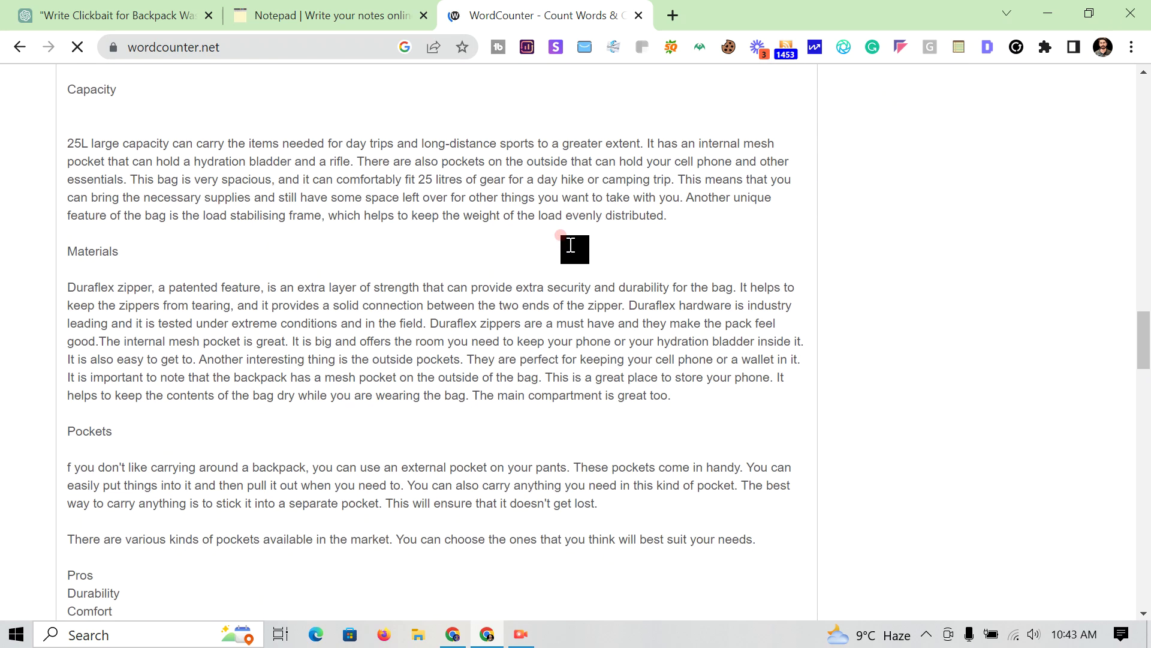
scroll(571, 246, "down", 8)
scroll(570, 245, "down", 8)
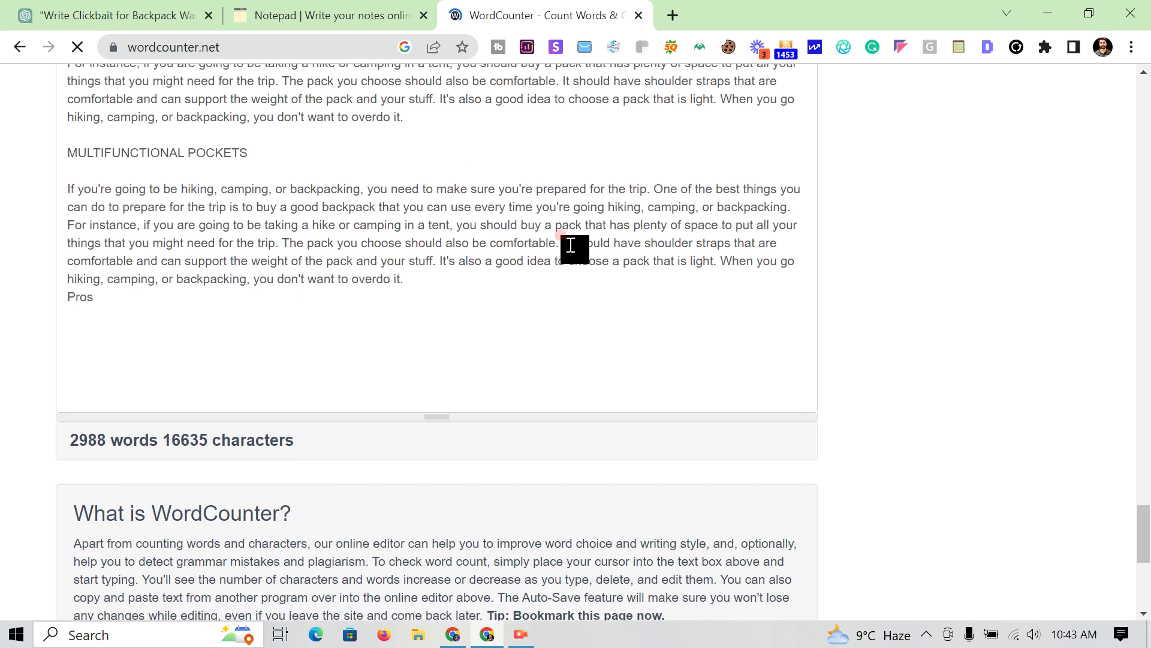
left_click_drag(85, 236, 6, 250)
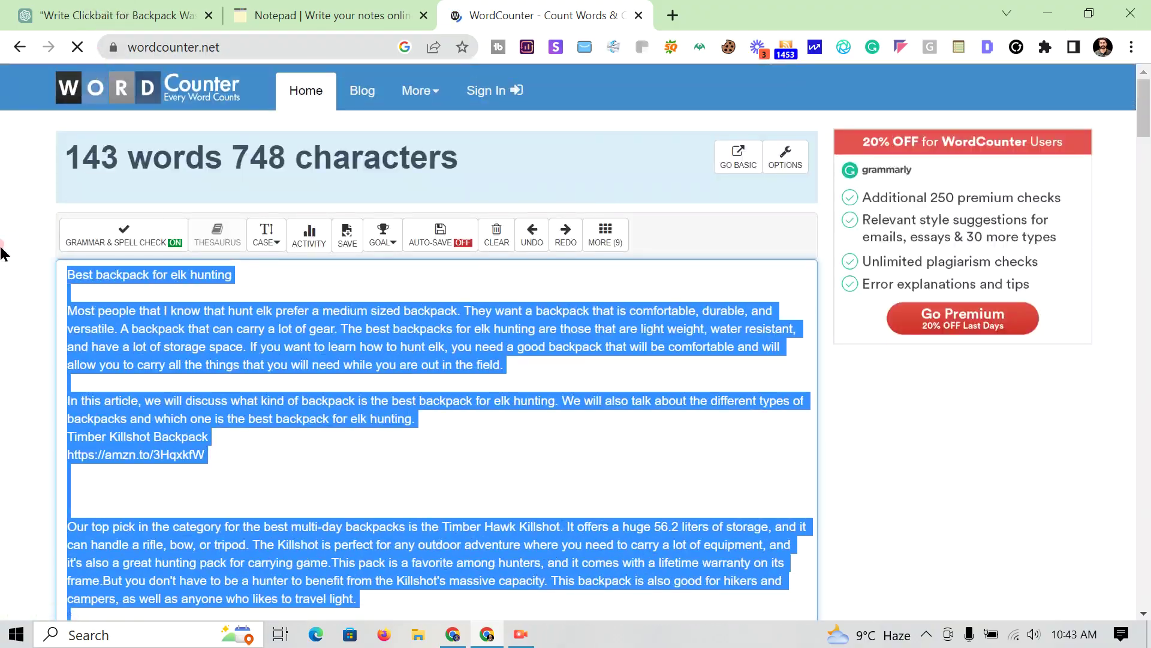
key("Delete")
- Copy the combined "Revolutionary Hack" line from the online Notepad into WordCounter and remove its "Revolutionary Hack:" opening
left_click(280, 6)
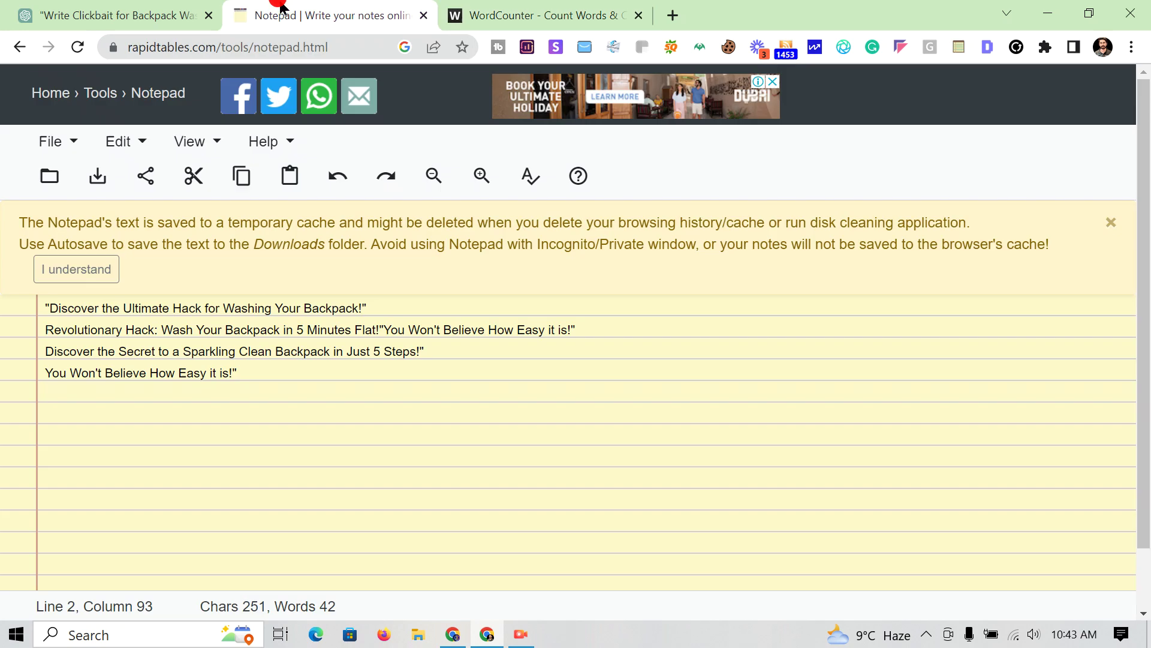
triple_click(621, 323)
key("ctrl+c")
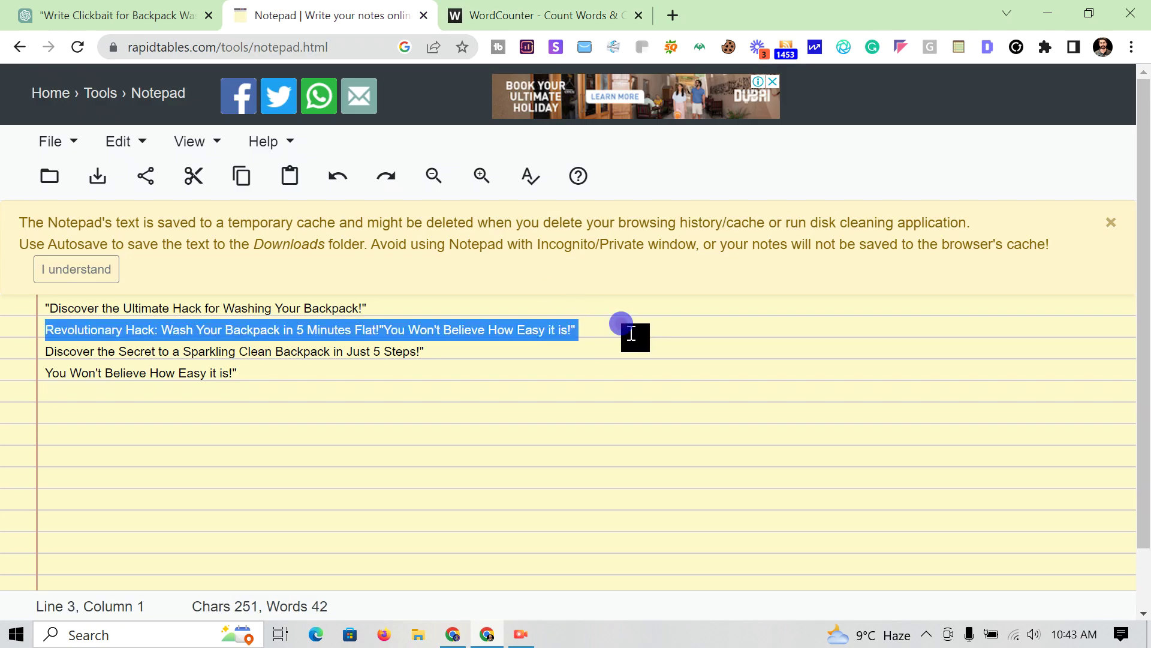
left_click(617, 9)
key("ctrl+v")
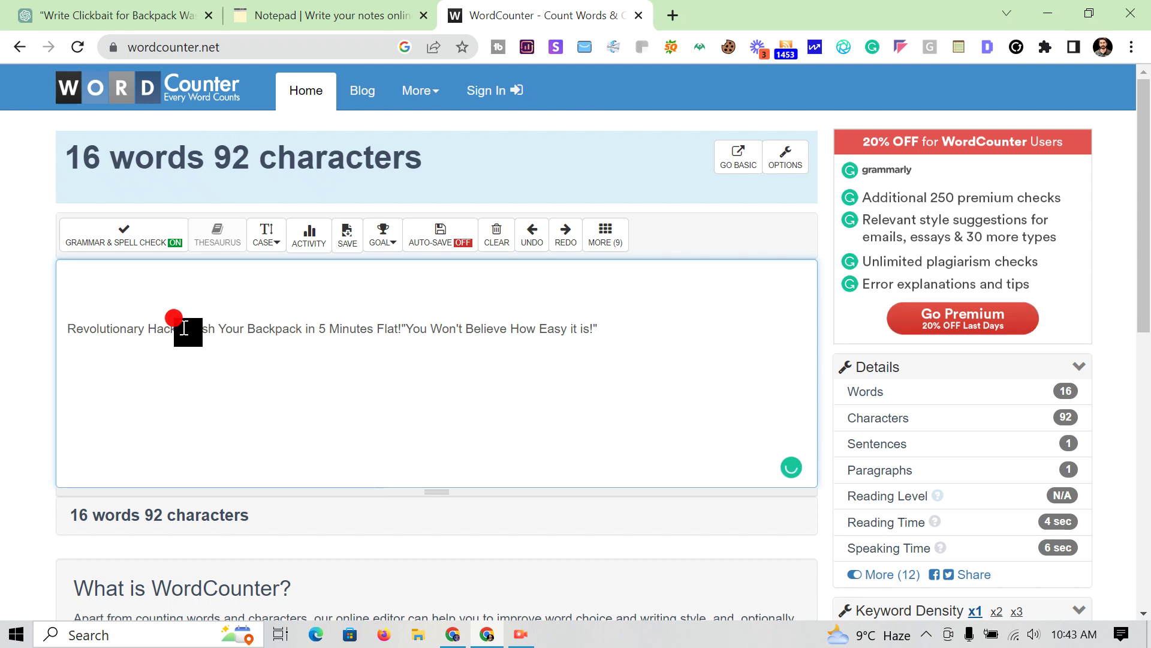
left_click_drag(184, 328, 43, 324)
key("BackSpace")
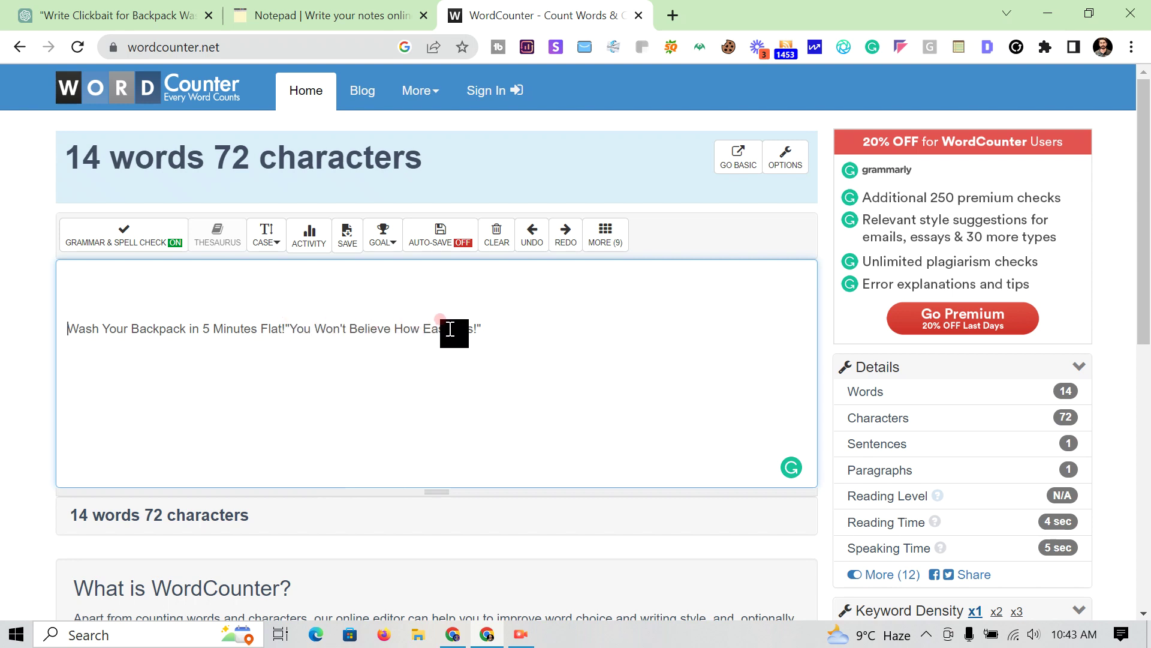
- Return to the ChatGPT conversation and regenerate the response to the shortened meta title prompt
left_click(204, 18)
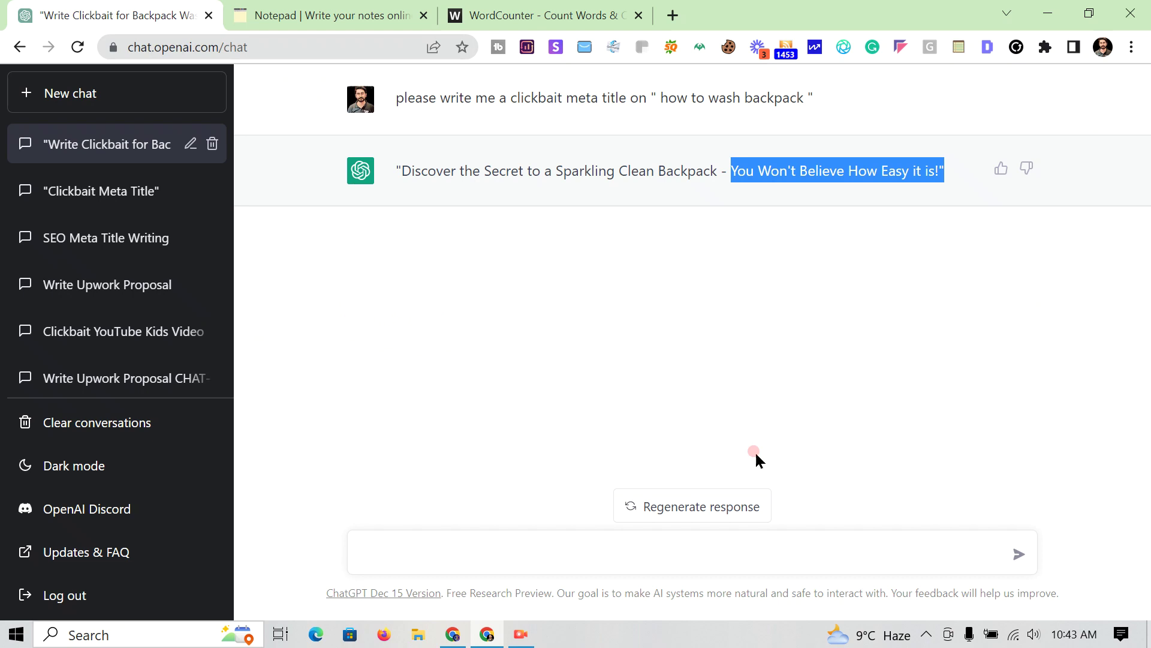
left_click(756, 498)
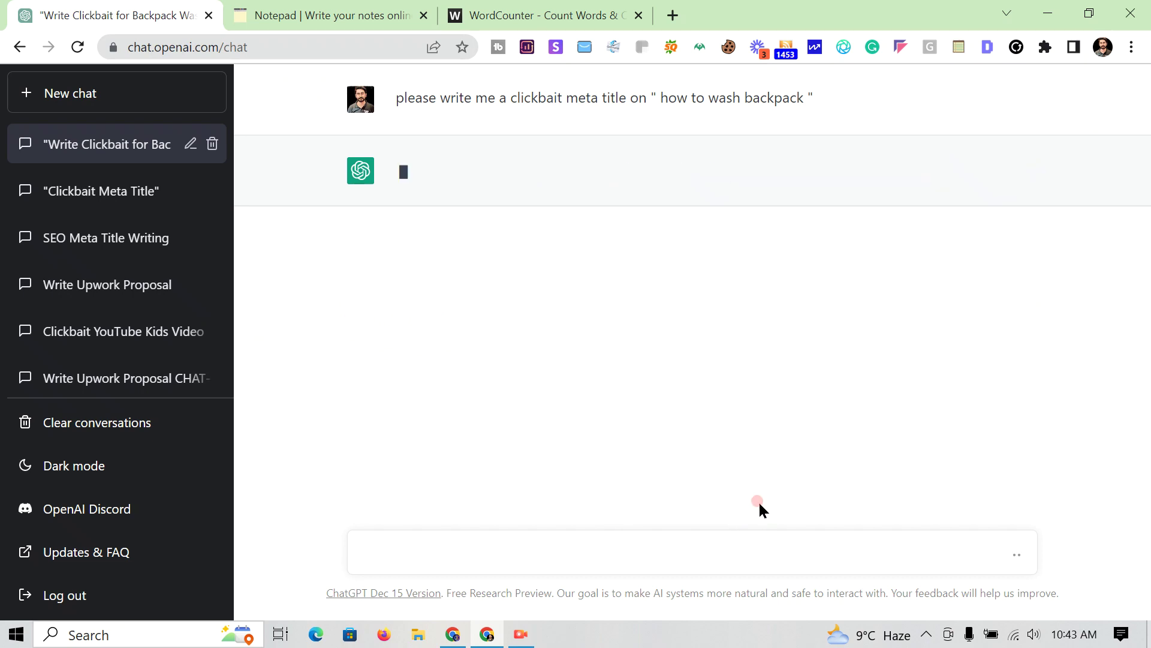